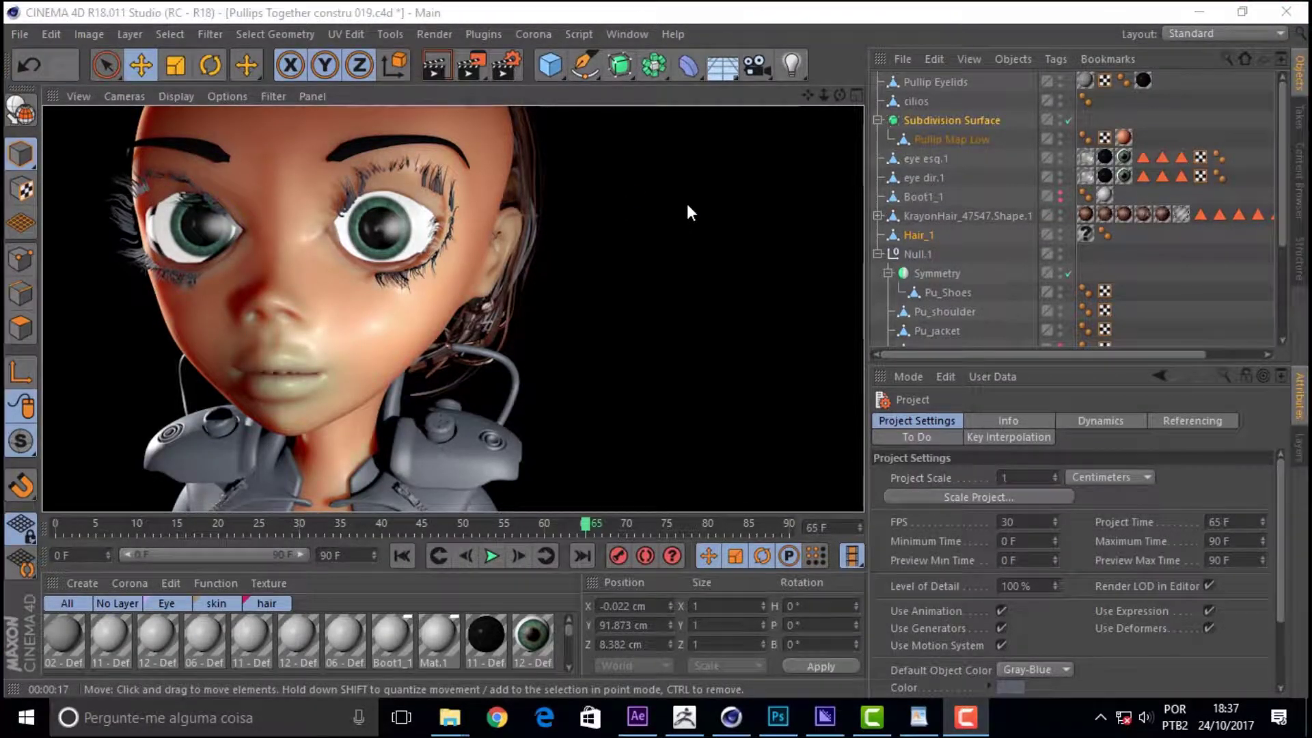
Step: Show the Content Browser and create a new empty Untitled scene
click(1301, 185)
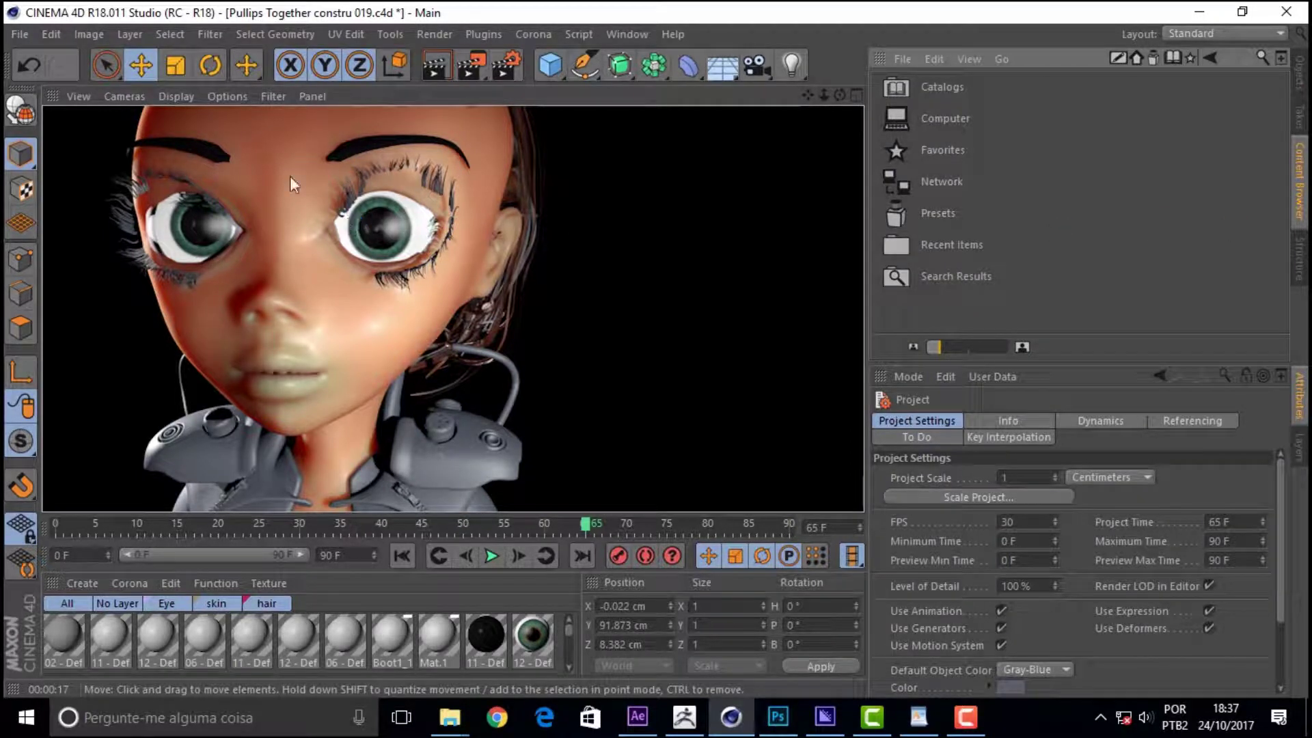
click(14, 35)
click(61, 60)
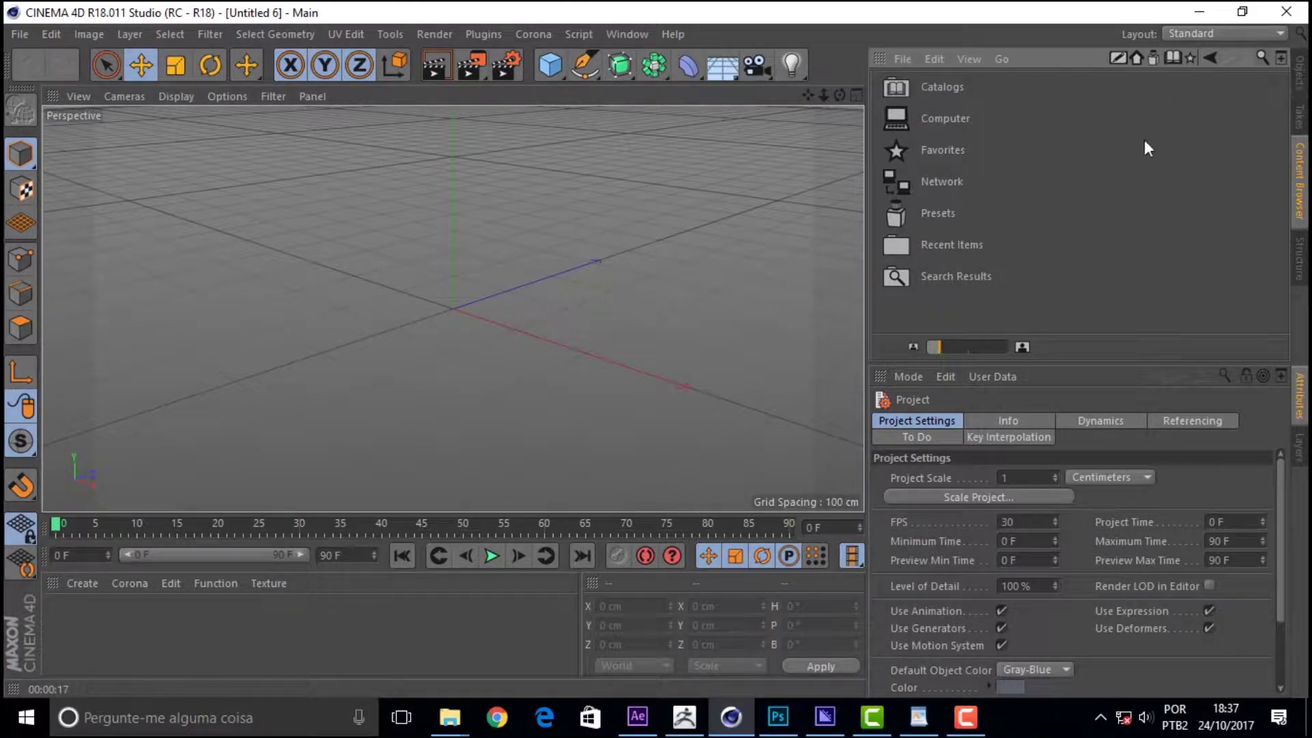
Step: Search the Presets library for 'retrospace' and preview the Retrospace.c4d thumbnail
click(941, 185)
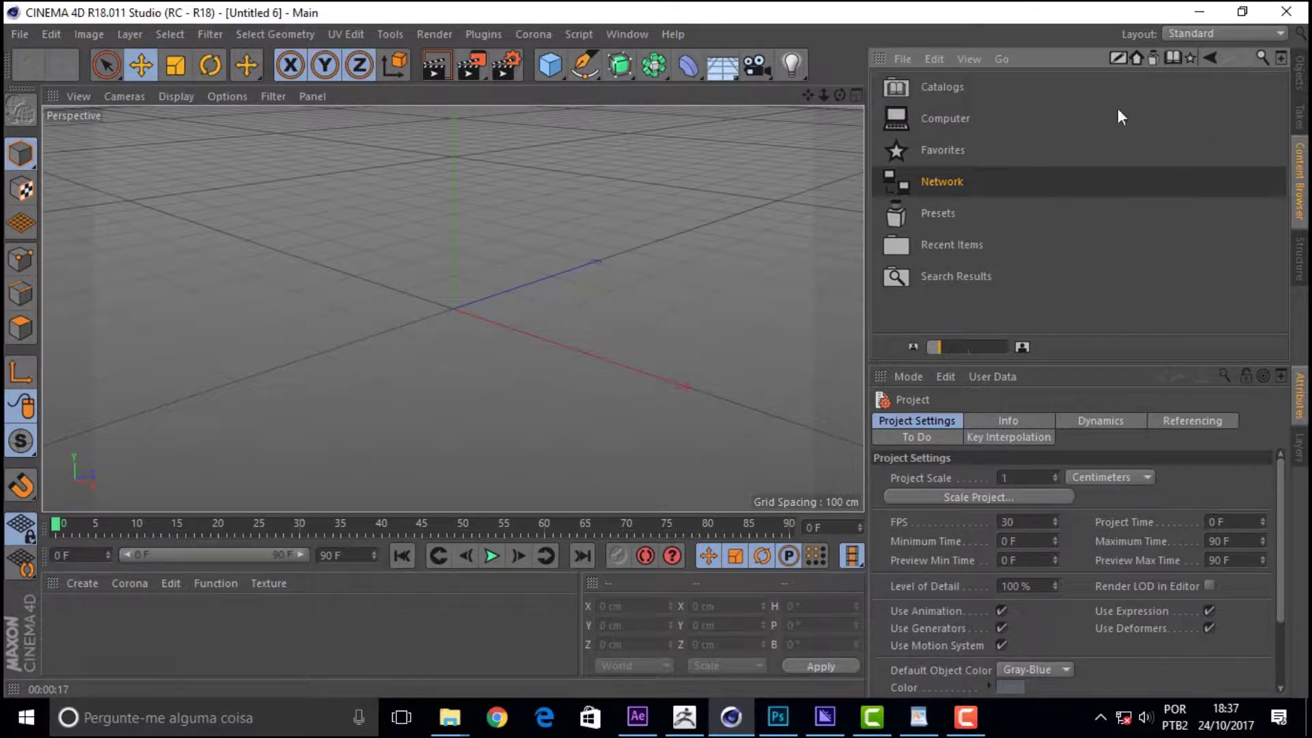
double_click(939, 213)
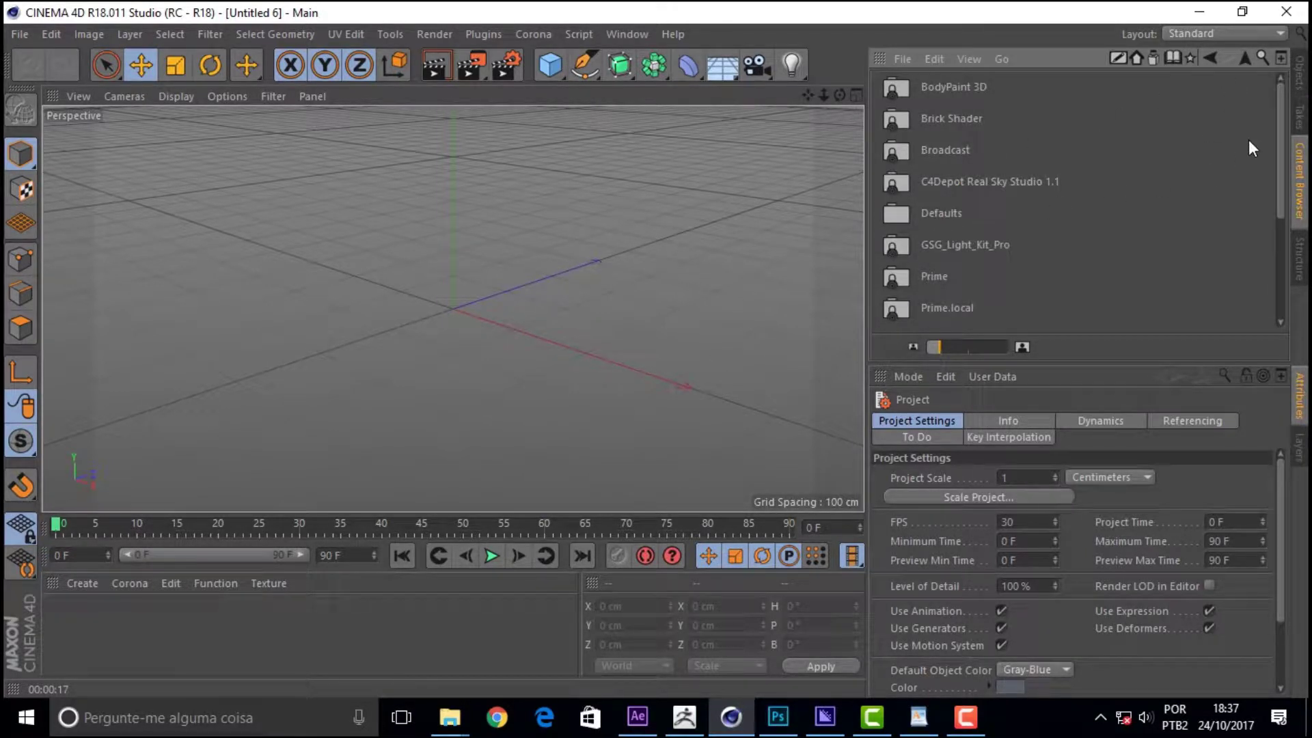
click(1263, 55)
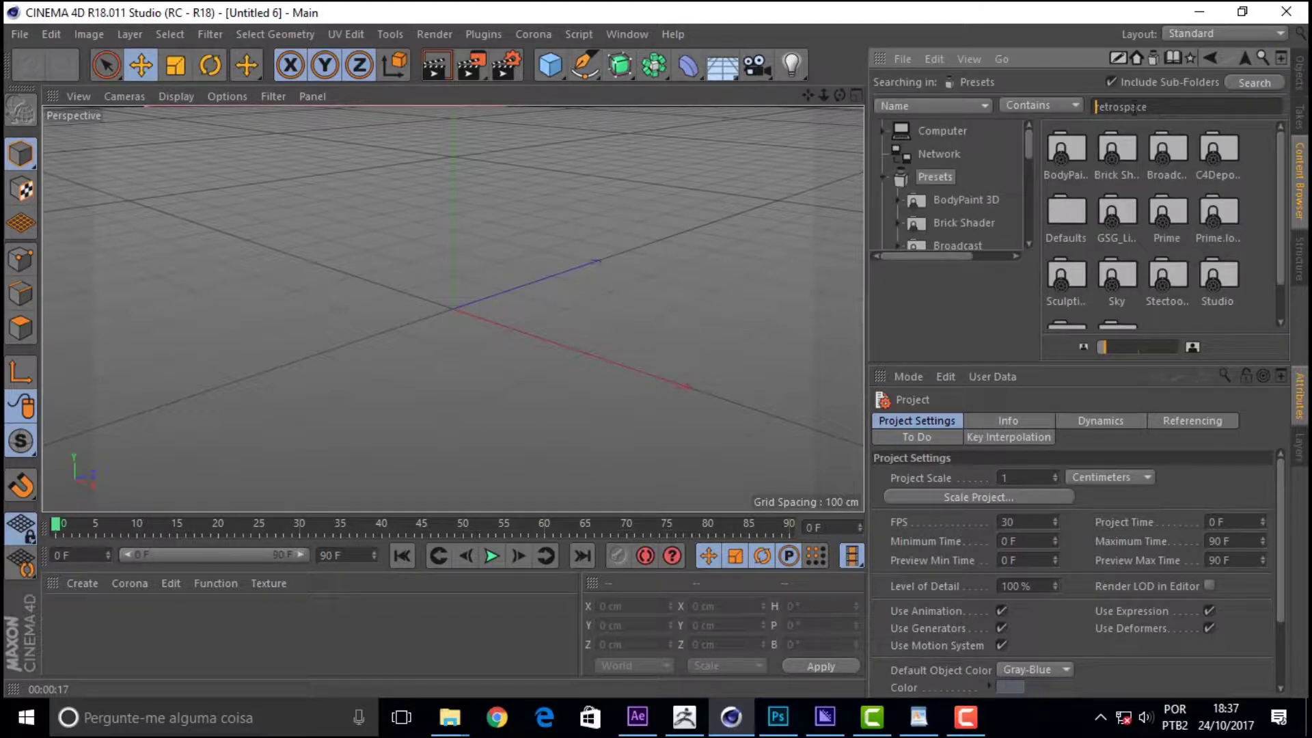
click(1256, 85)
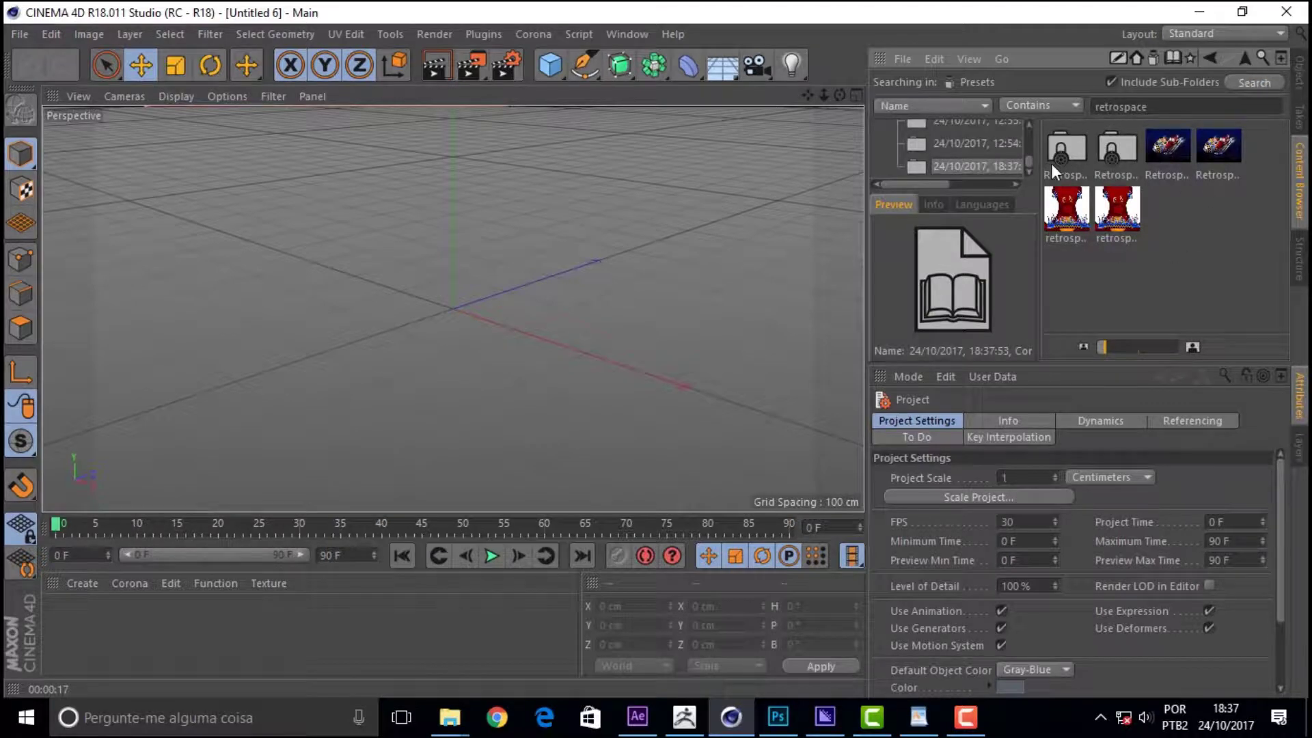
click(1170, 153)
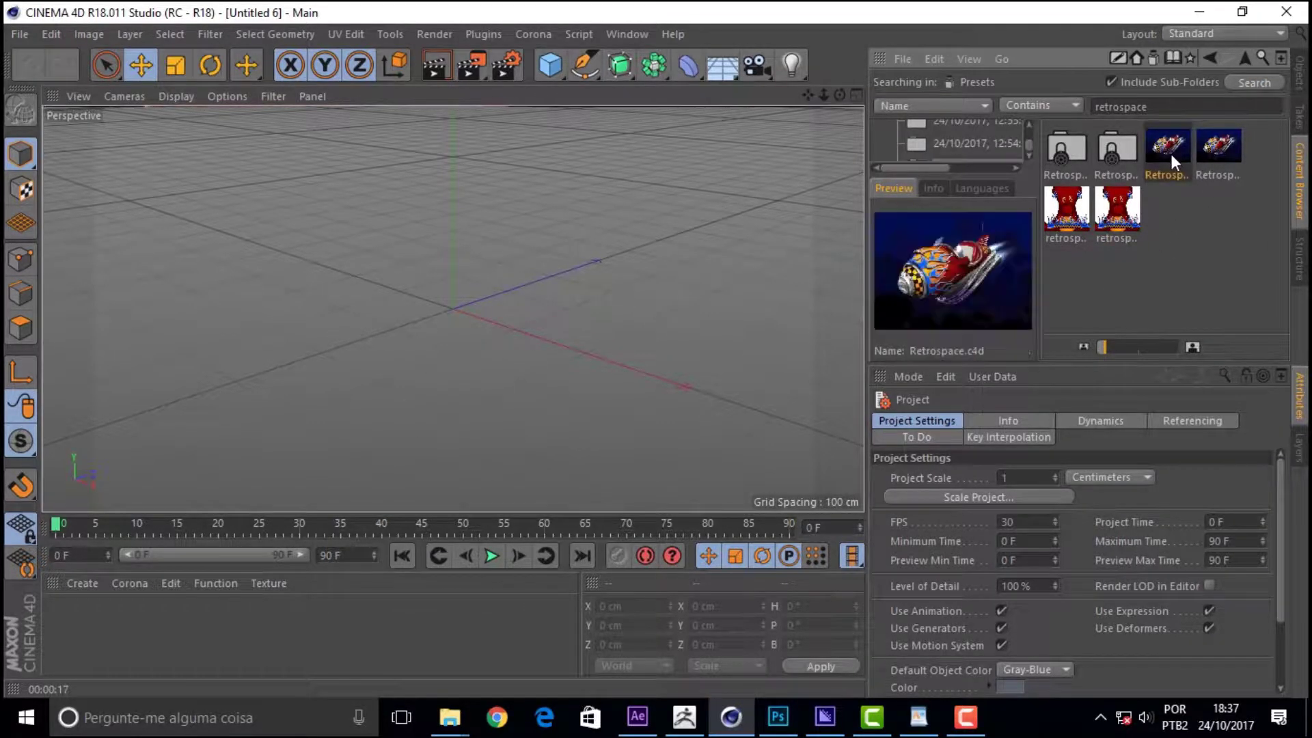
Step: Open Retrospace.c4d and orbit the viewport around the rocket
double_click(1170, 154)
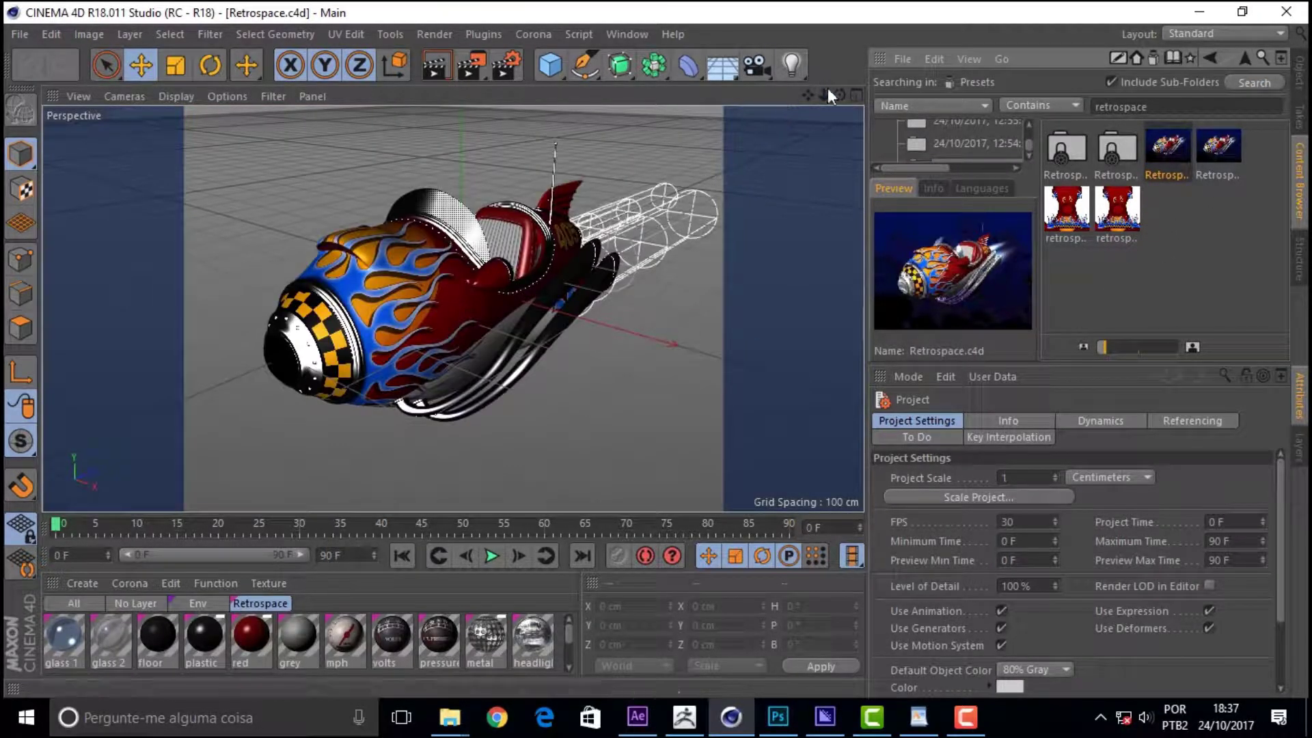
drag(840, 94, 806, 136)
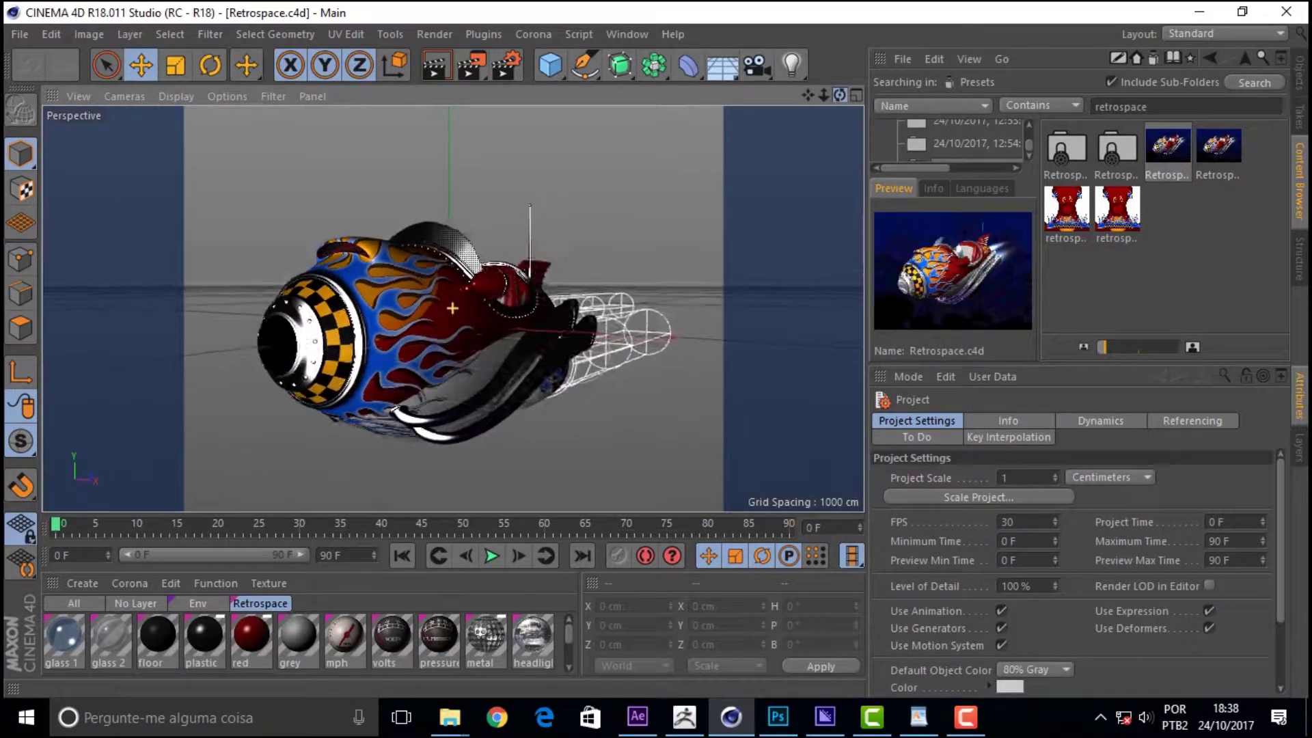
drag(840, 94, 839, 96)
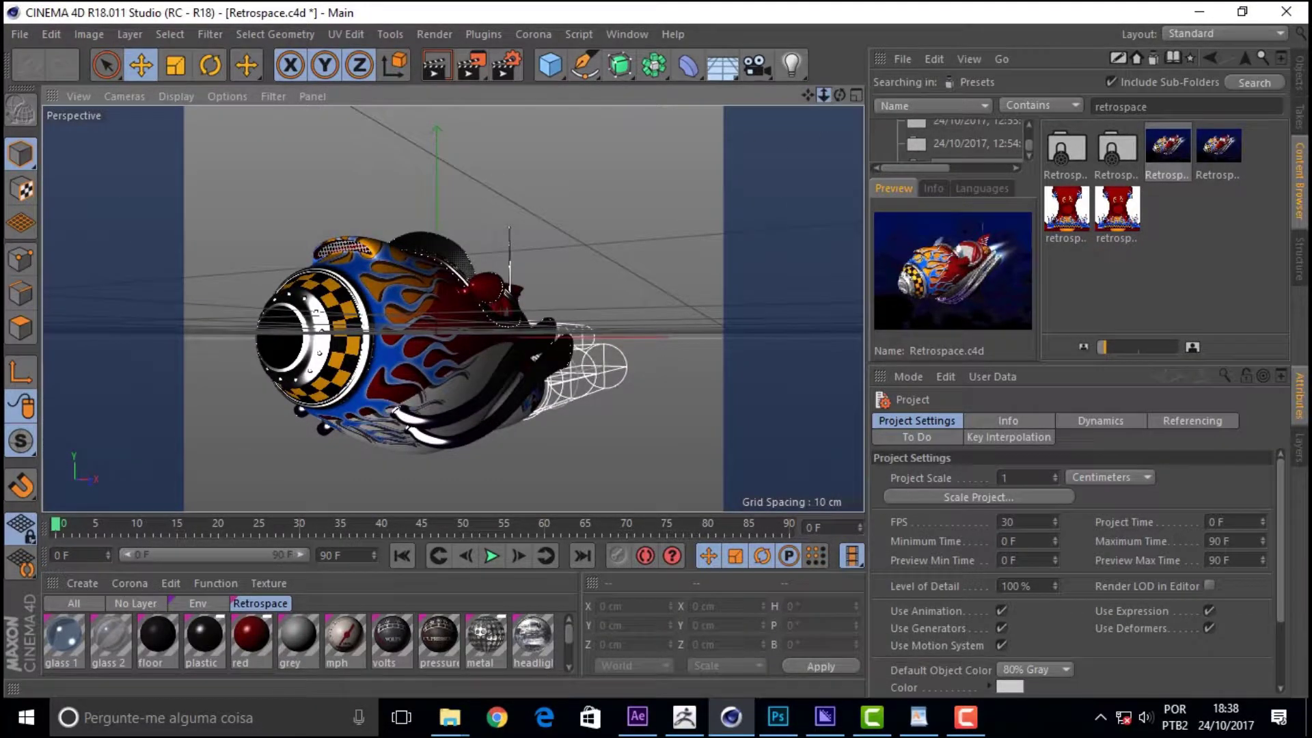
drag(840, 94, 840, 95)
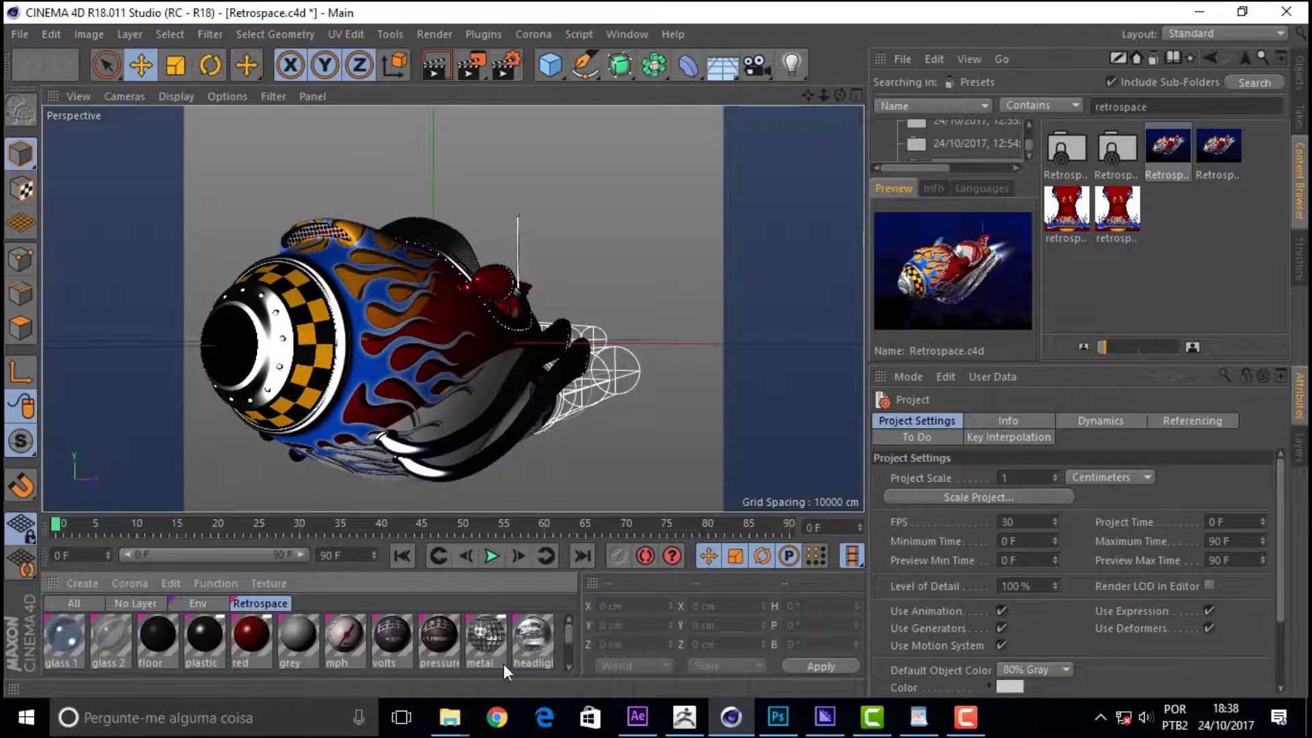
drag(840, 94, 840, 95)
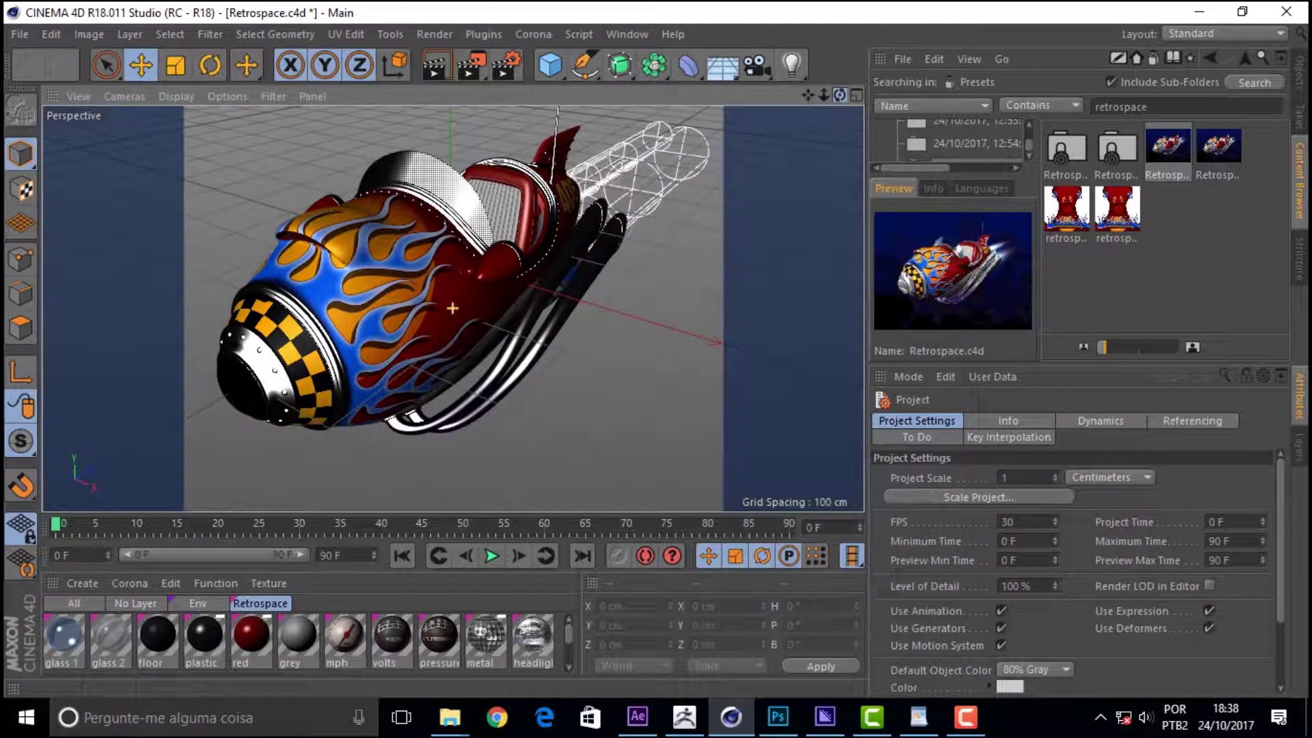
Step: Render the rocket in the viewport from two different angles, then bring up Recent Files
click(433, 67)
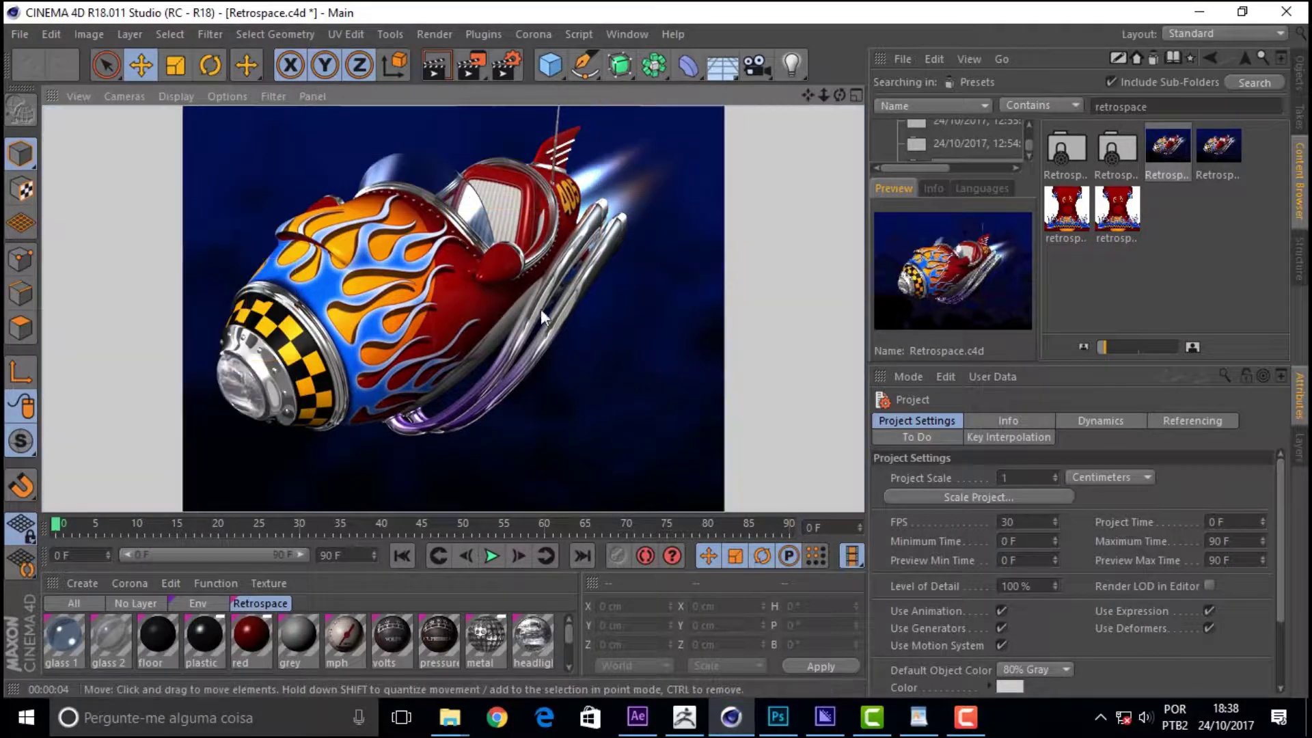
mouse_move(839, 95)
mouse_down()
mouse_move(813, 117)
mouse_move(828, 96)
mouse_move(845, 127)
mouse_up()
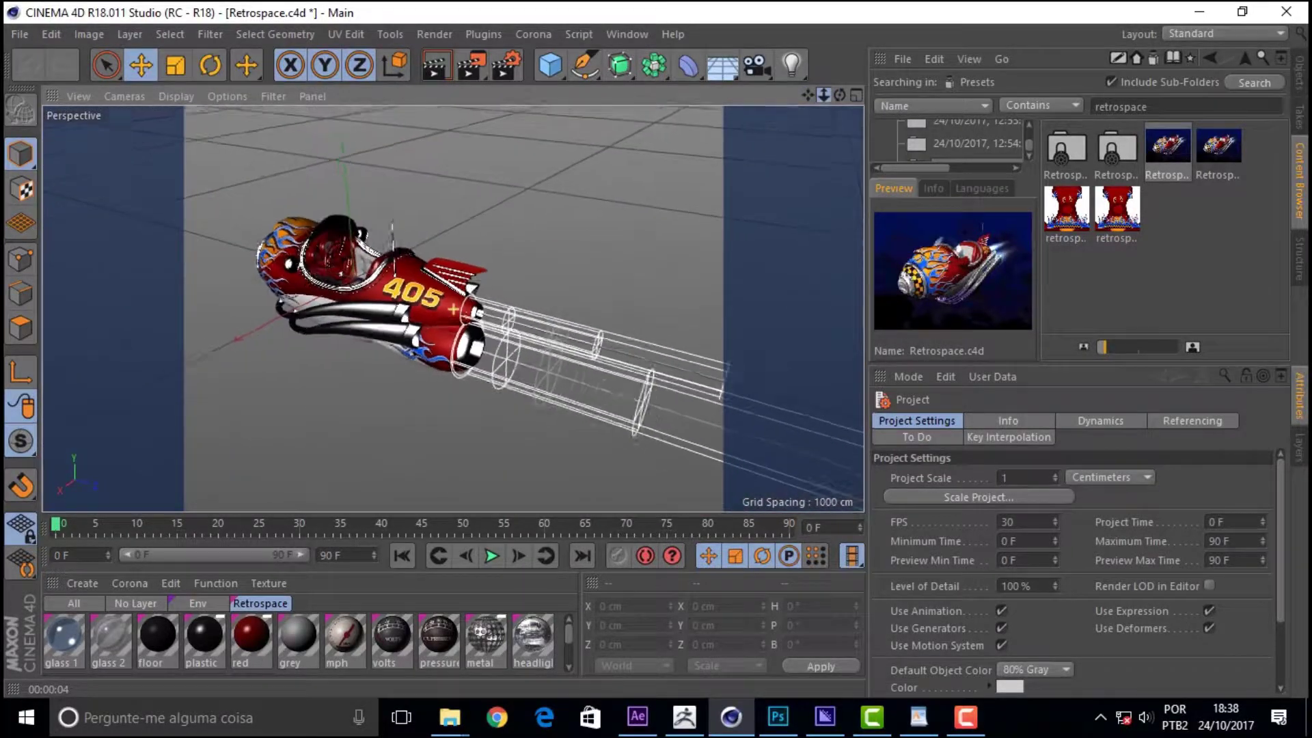
click(437, 72)
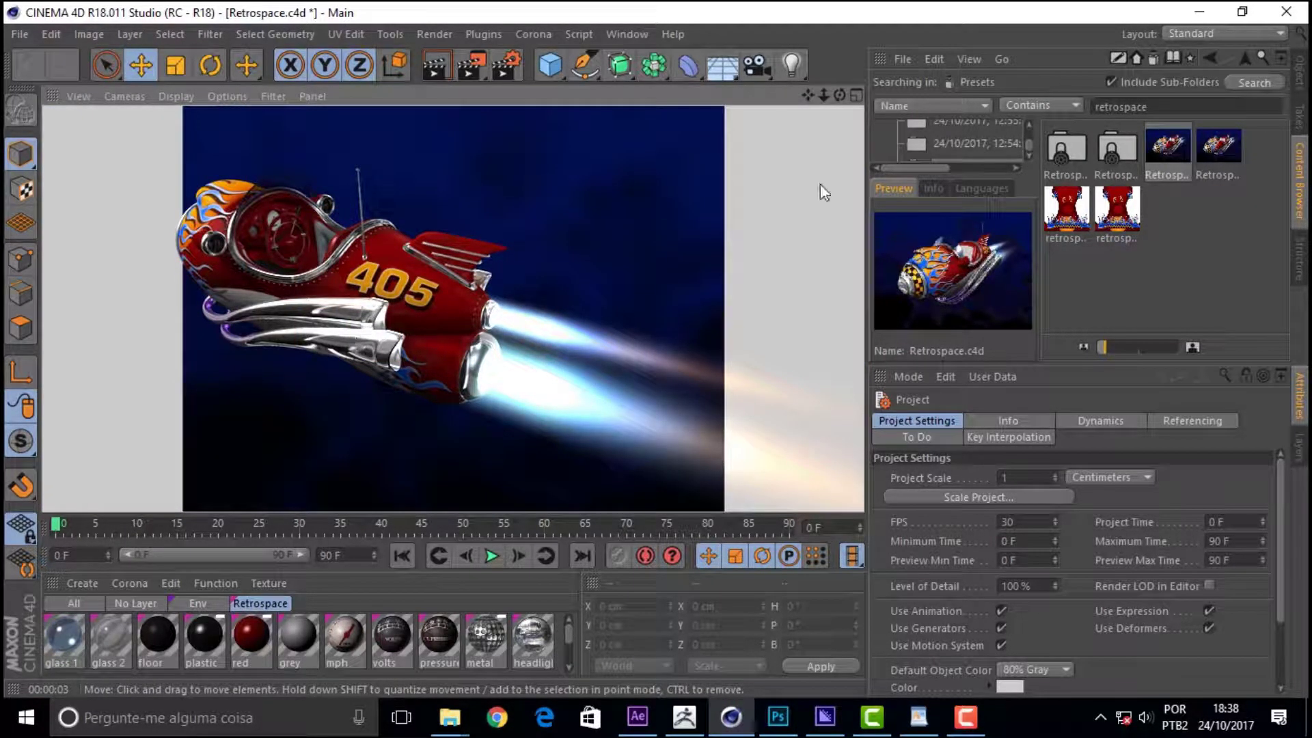
drag(840, 94, 695, 171)
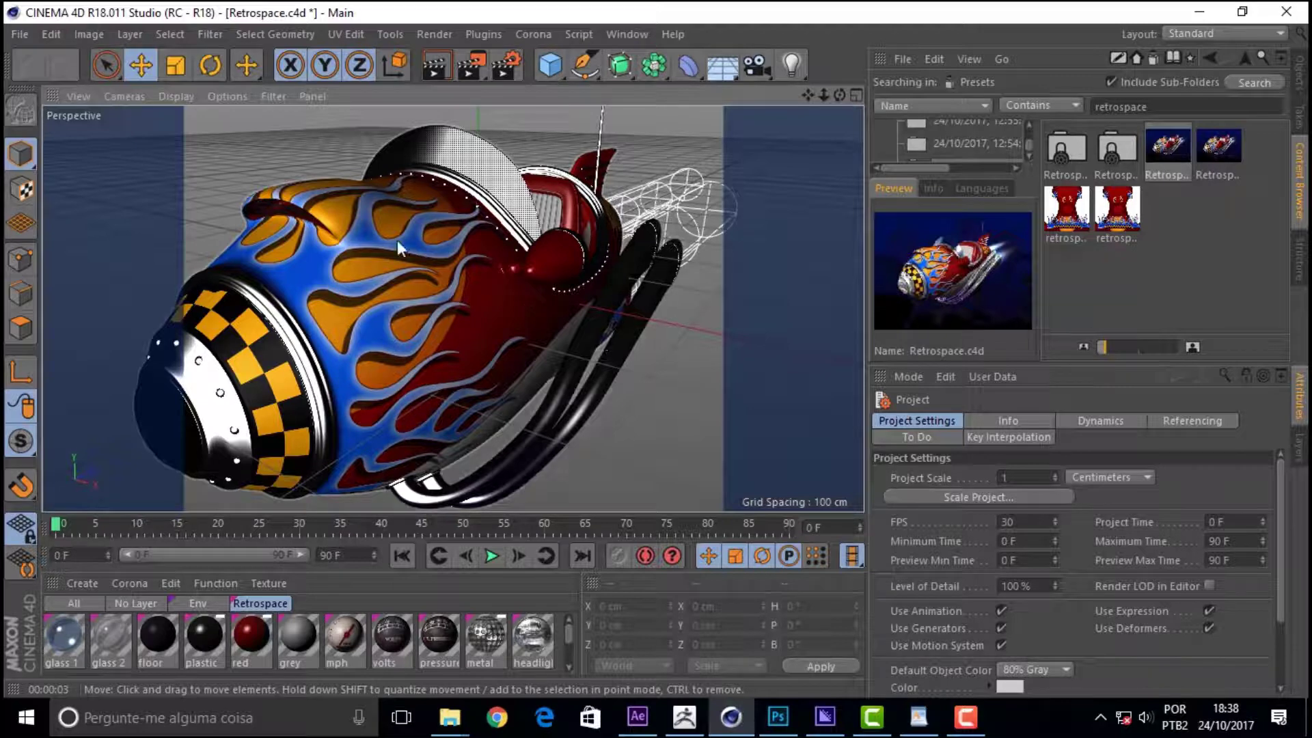
click(17, 35)
mouse_move(59, 574)
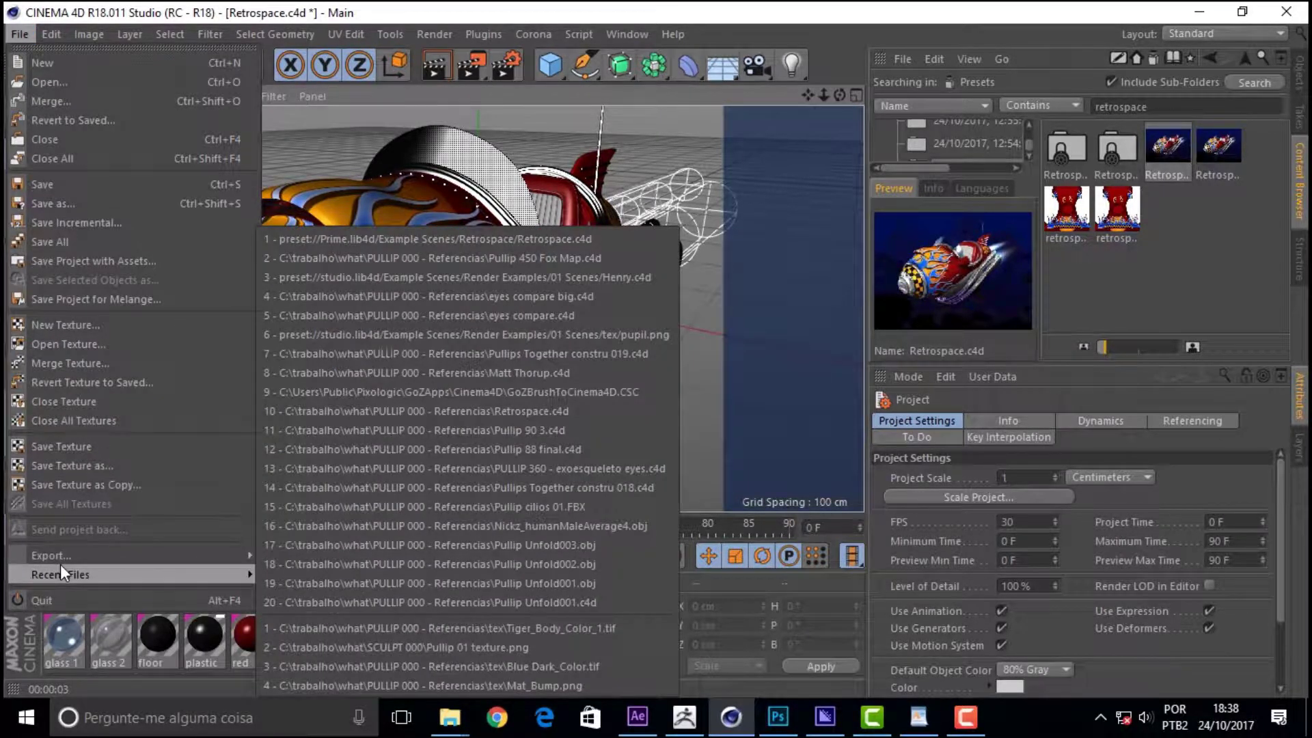
Step: Open the recent character-and-bike scene, zoom toward the engine, and show its objects
click(460, 372)
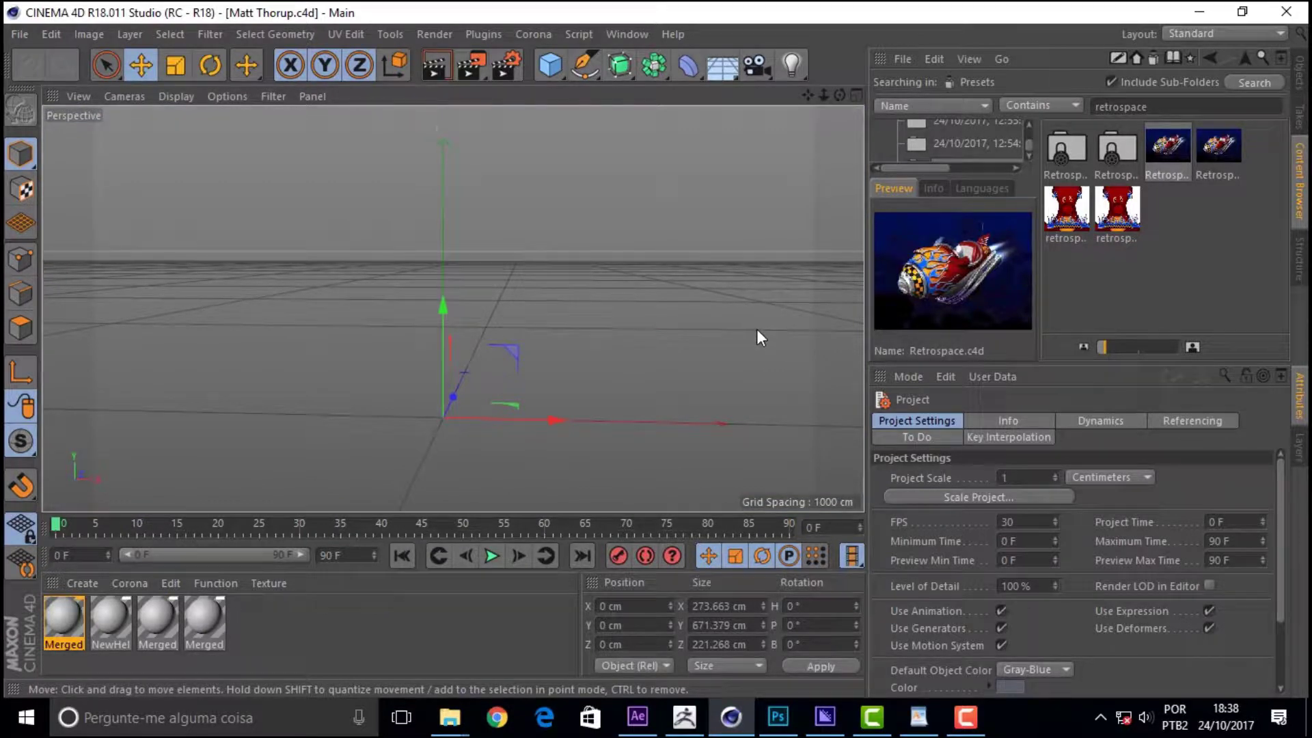
mouse_move(826, 96)
mouse_down()
mouse_move(825, 123)
mouse_move(775, 118)
mouse_up()
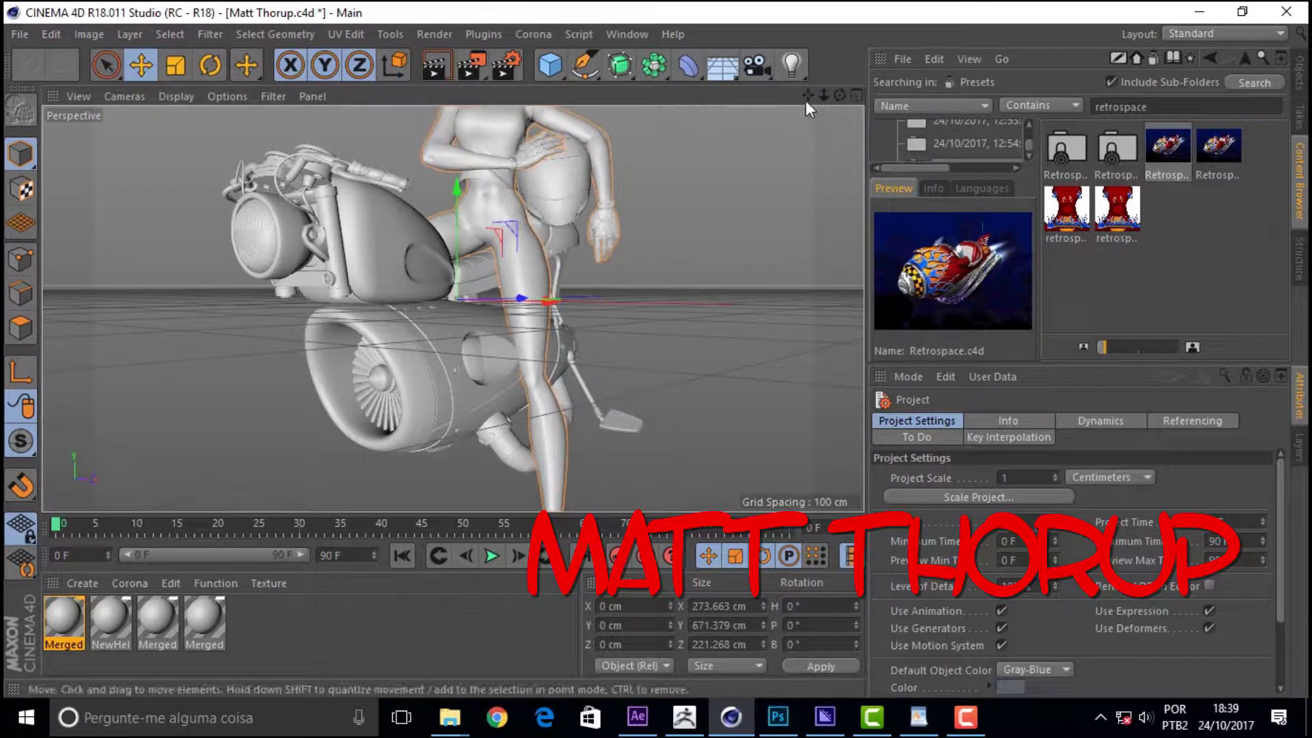
key(shift+F1)
Step: Switch the interface to the Startup layout and return to the Retrospace.c4d document
click(1229, 37)
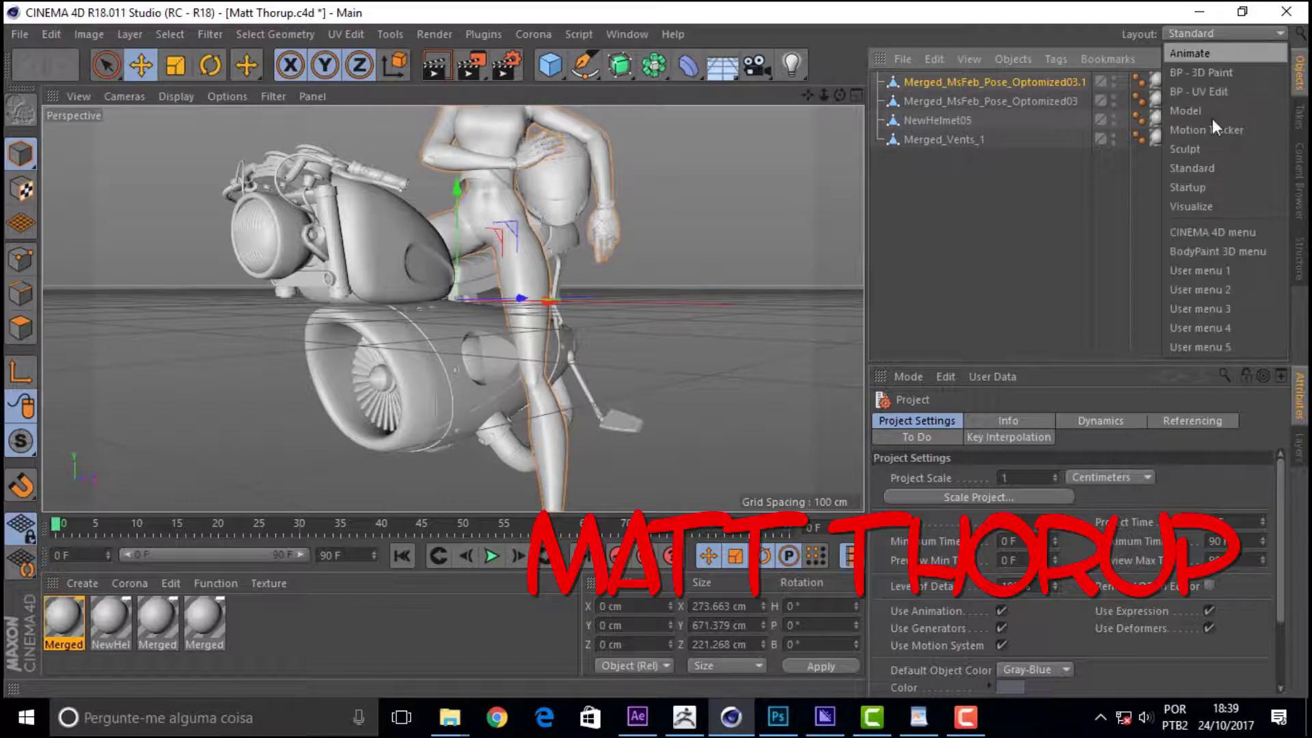
click(1212, 186)
click(903, 34)
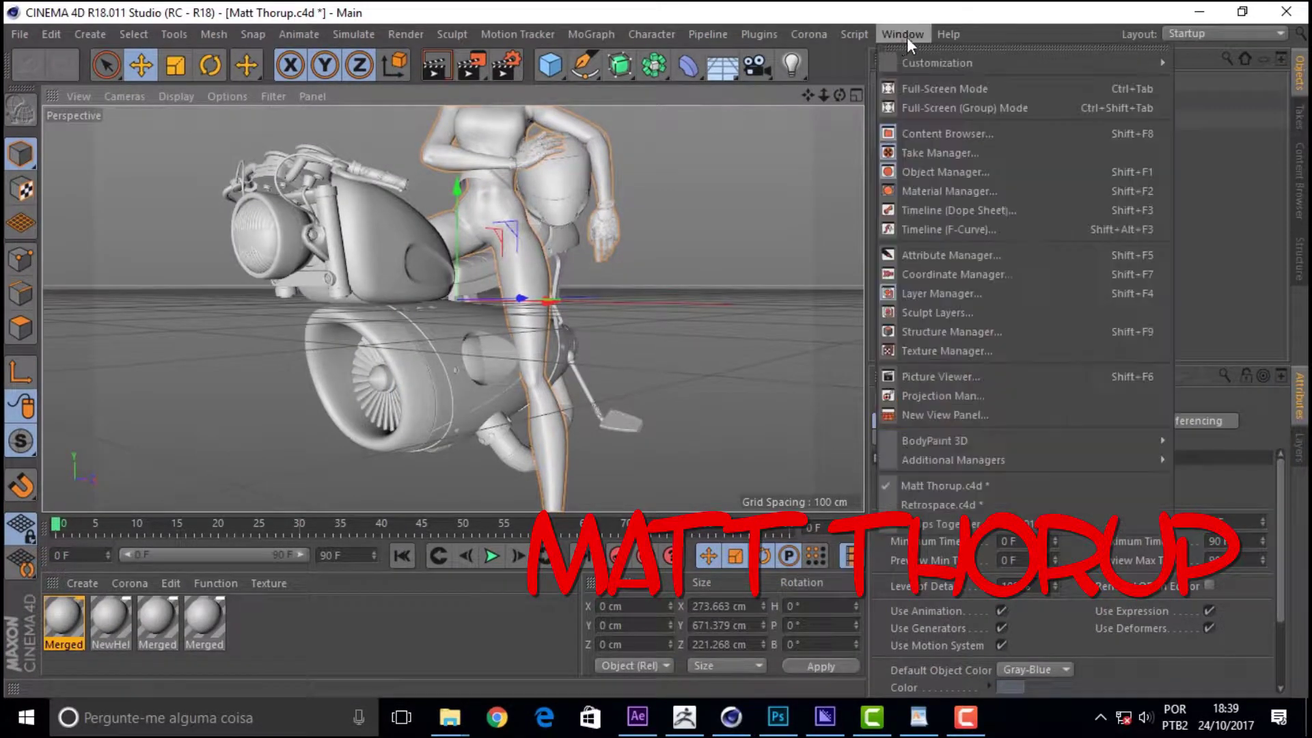
click(959, 507)
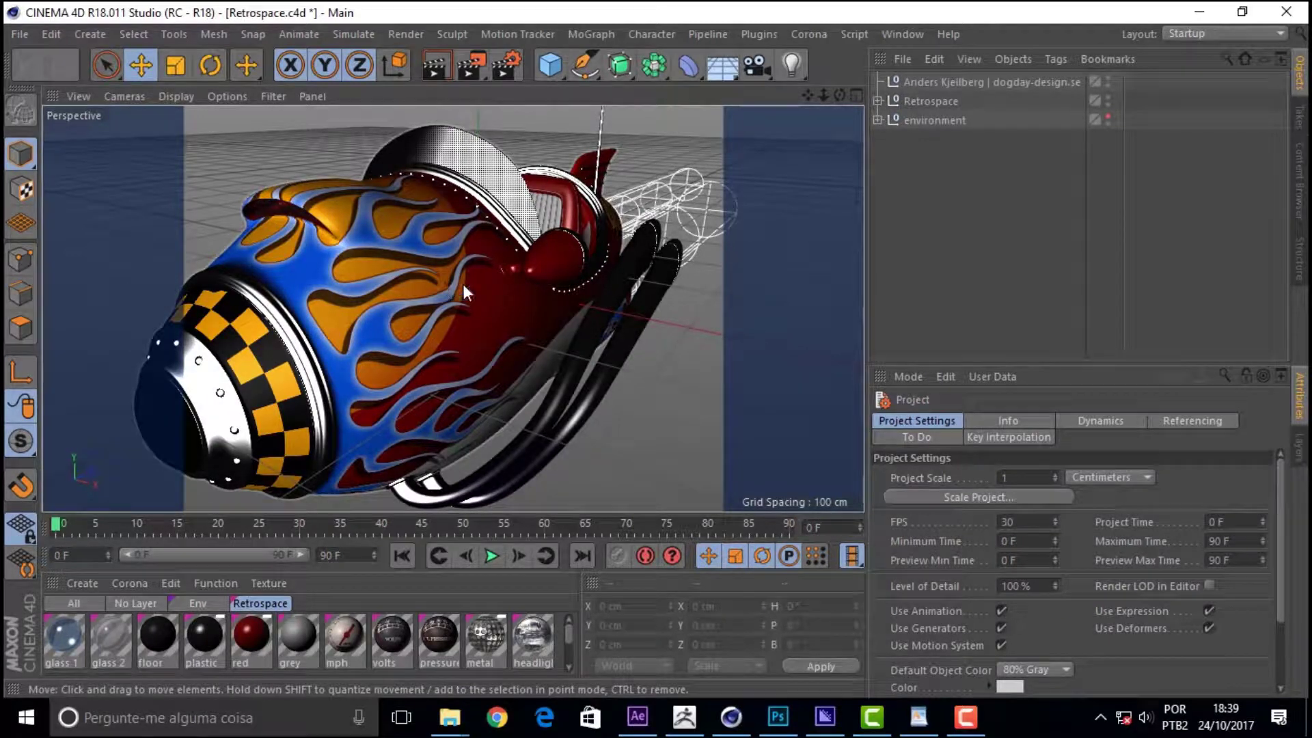
Step: Dolly and orbit the camera farther around the rocket, then reopen the Content Browser
drag(824, 95, 813, 116)
drag(453, 309, 594, 284)
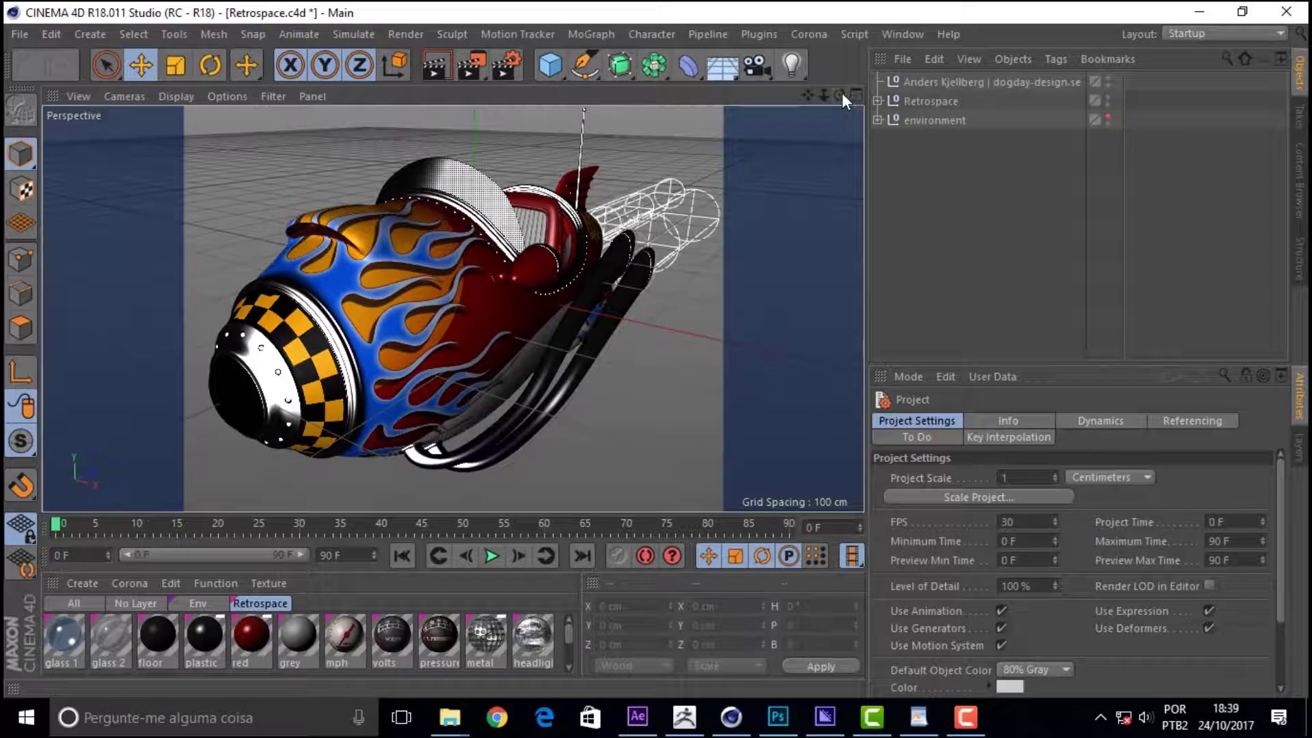
drag(842, 95, 749, 271)
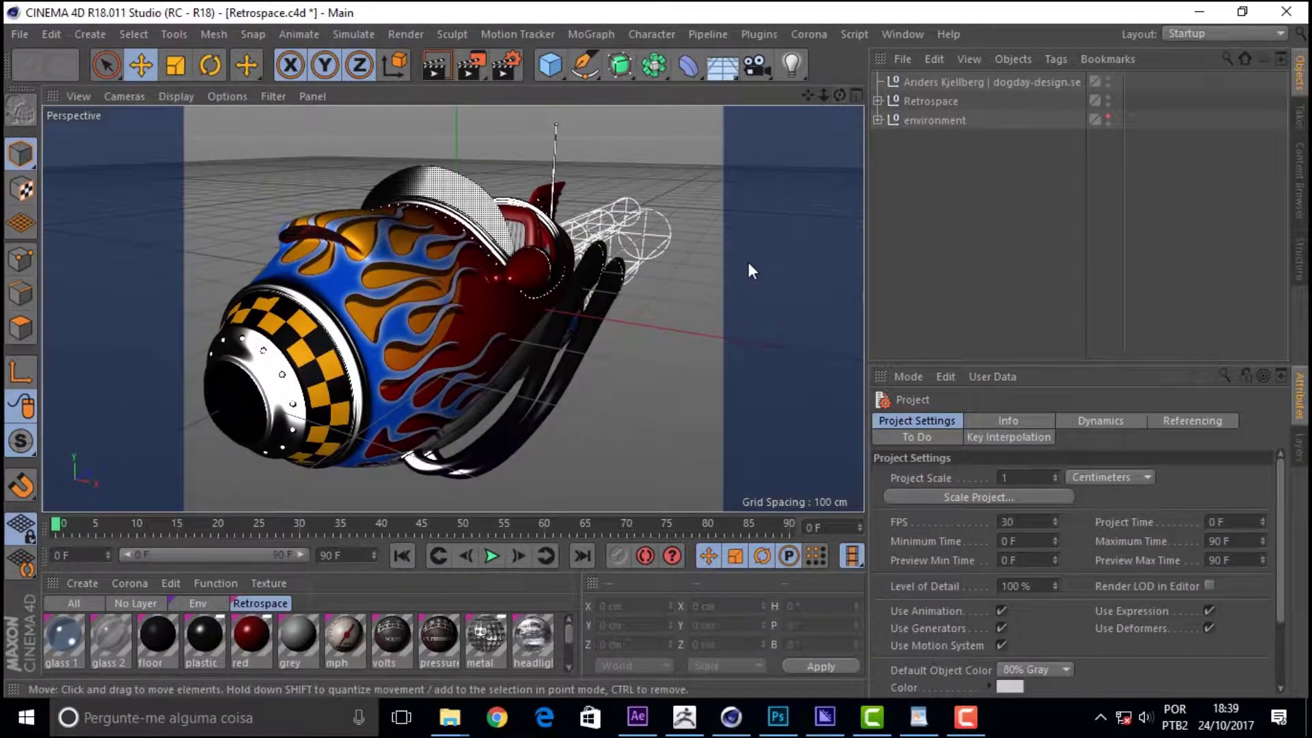
drag(760, 281, 760, 282)
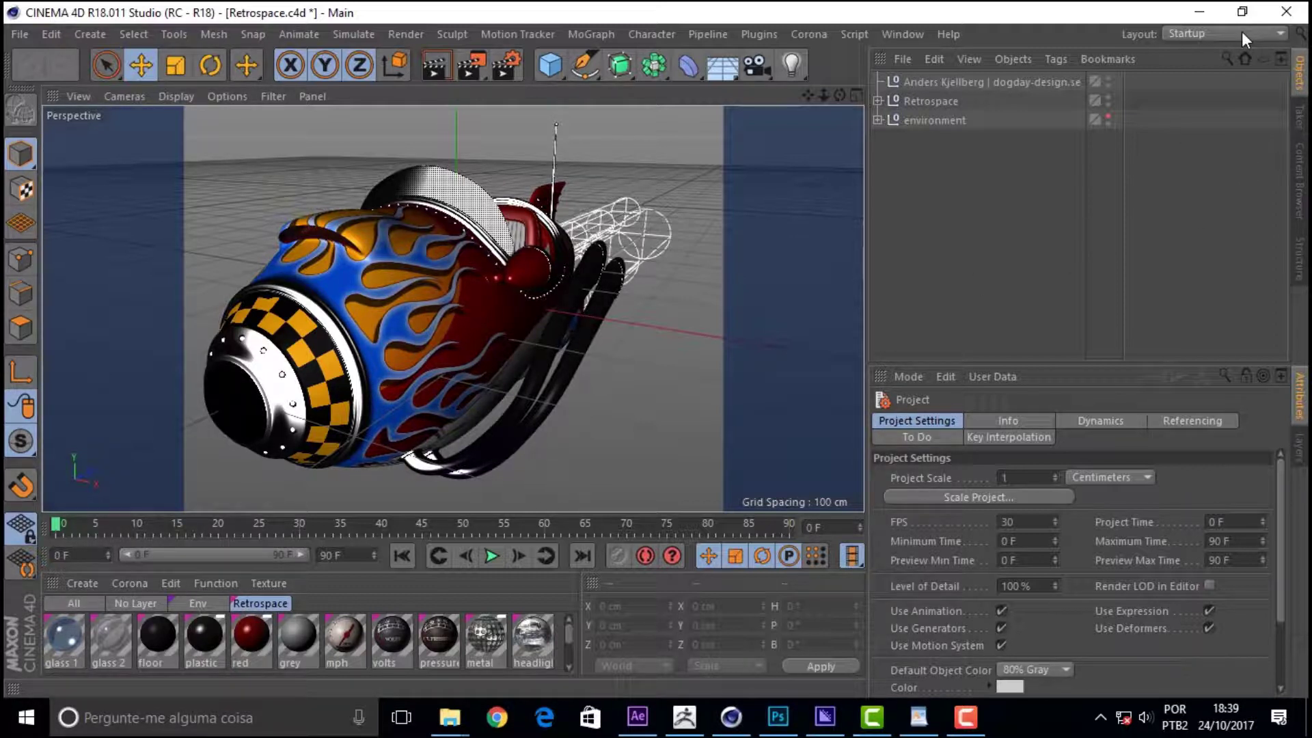
click(1298, 181)
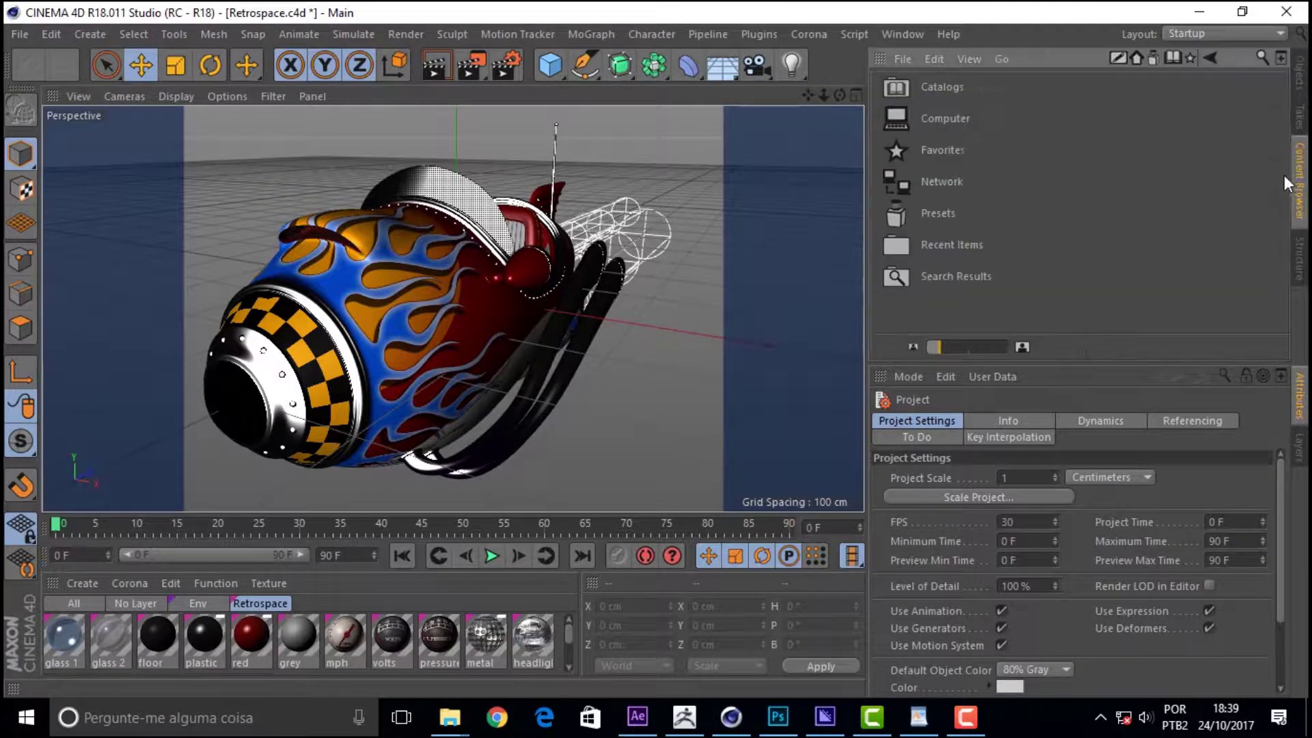
Step: Open Gamer.c4d from Presets > Example Scenes as a new copy and switch to it
double_click(926, 214)
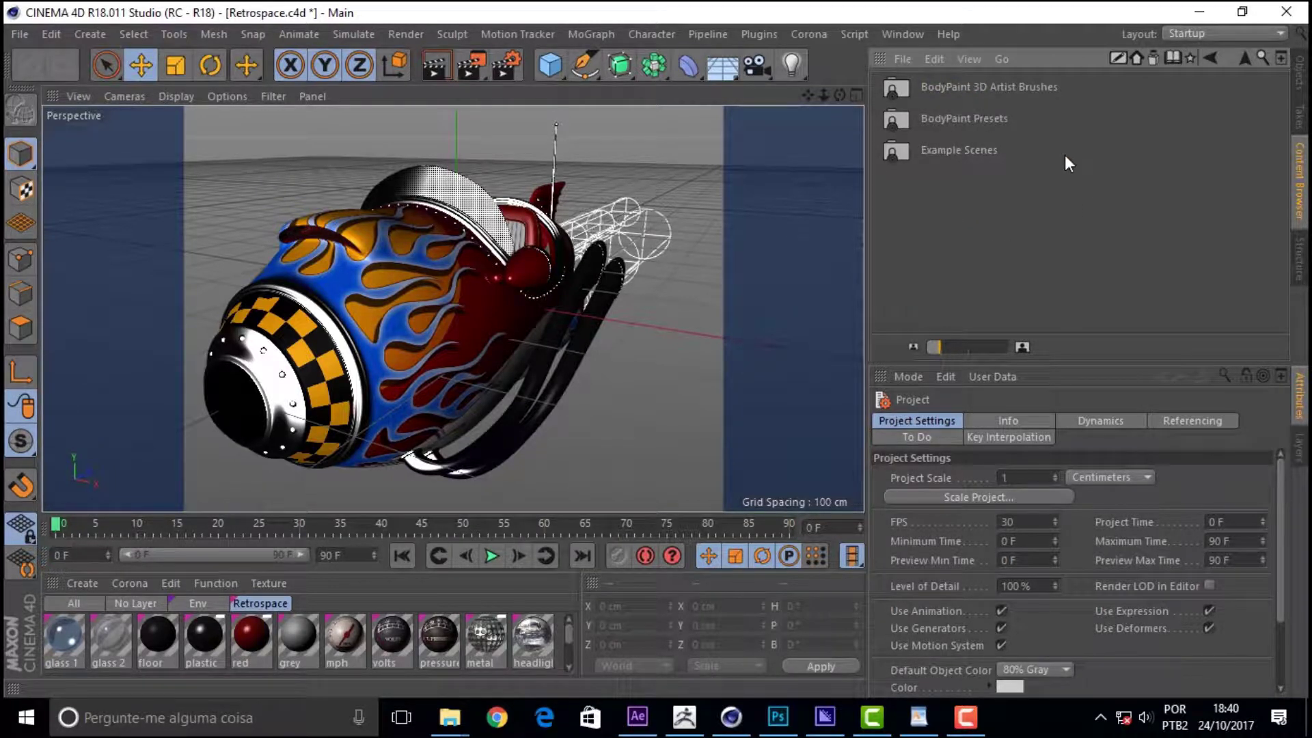
double_click(954, 149)
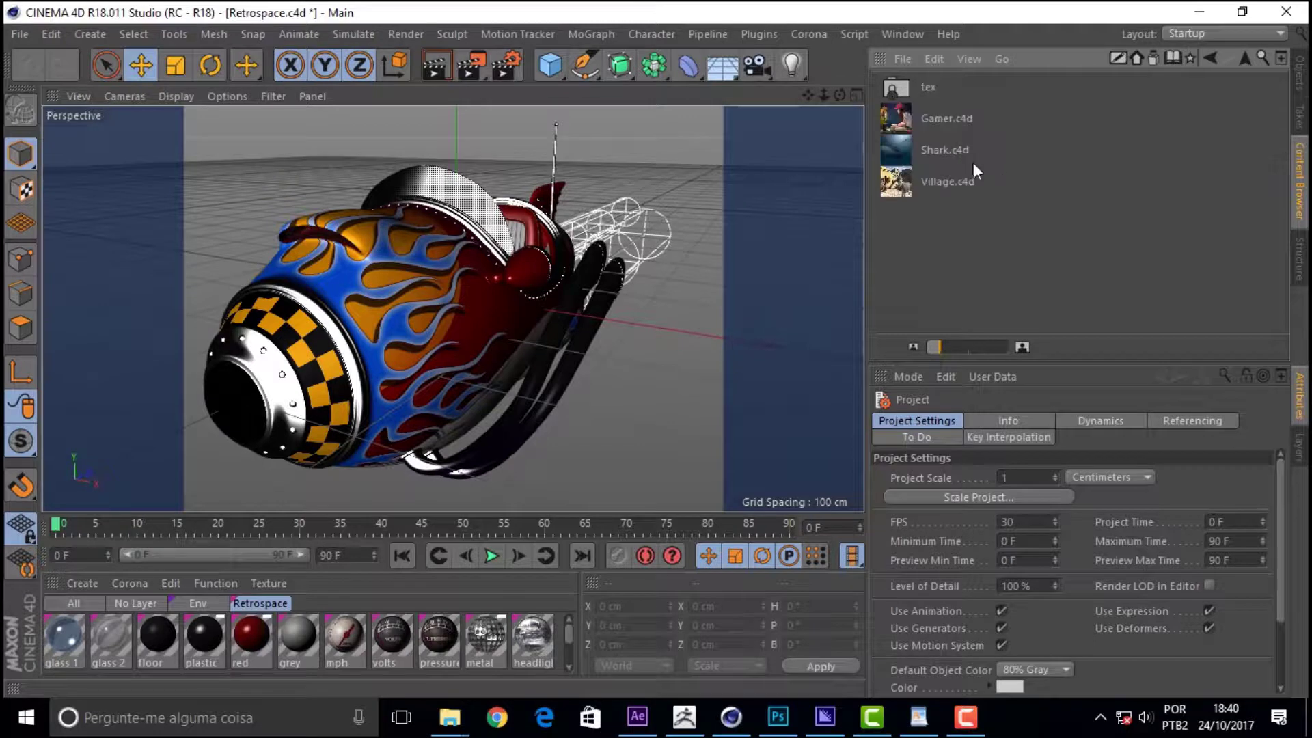
click(933, 121)
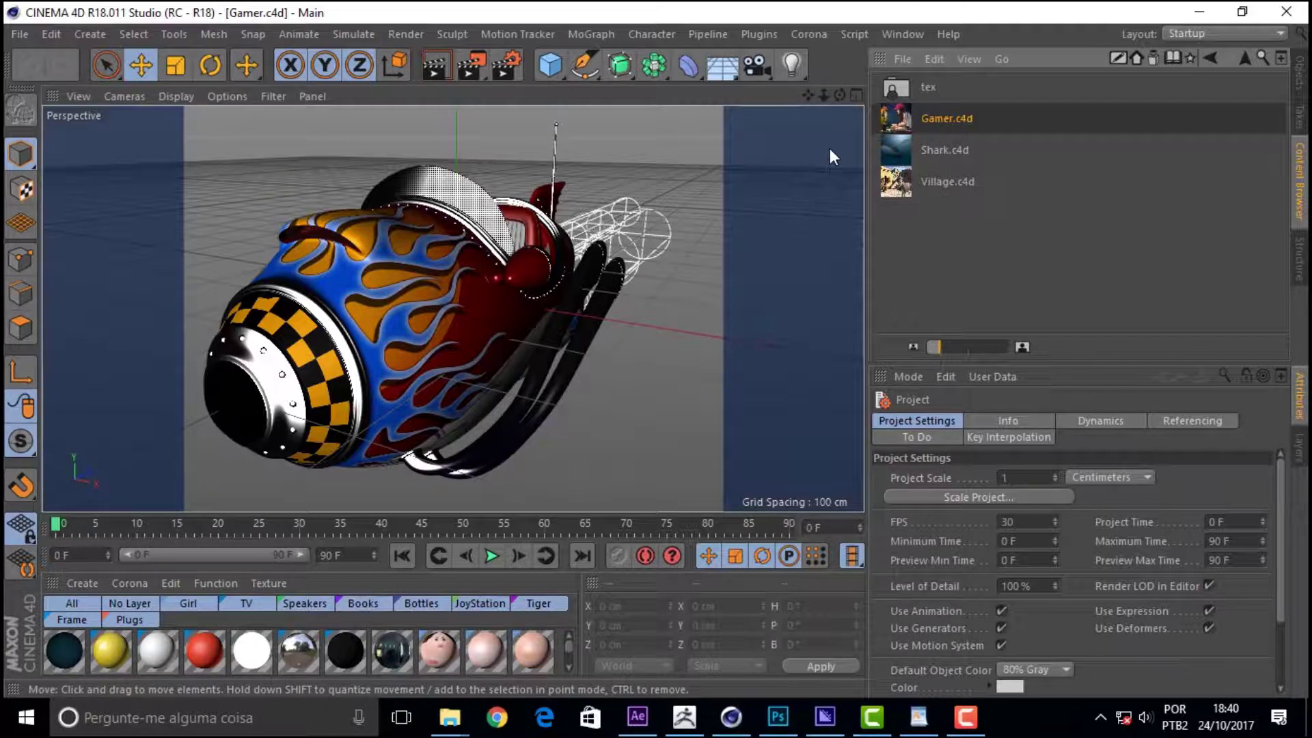
double_click(942, 114)
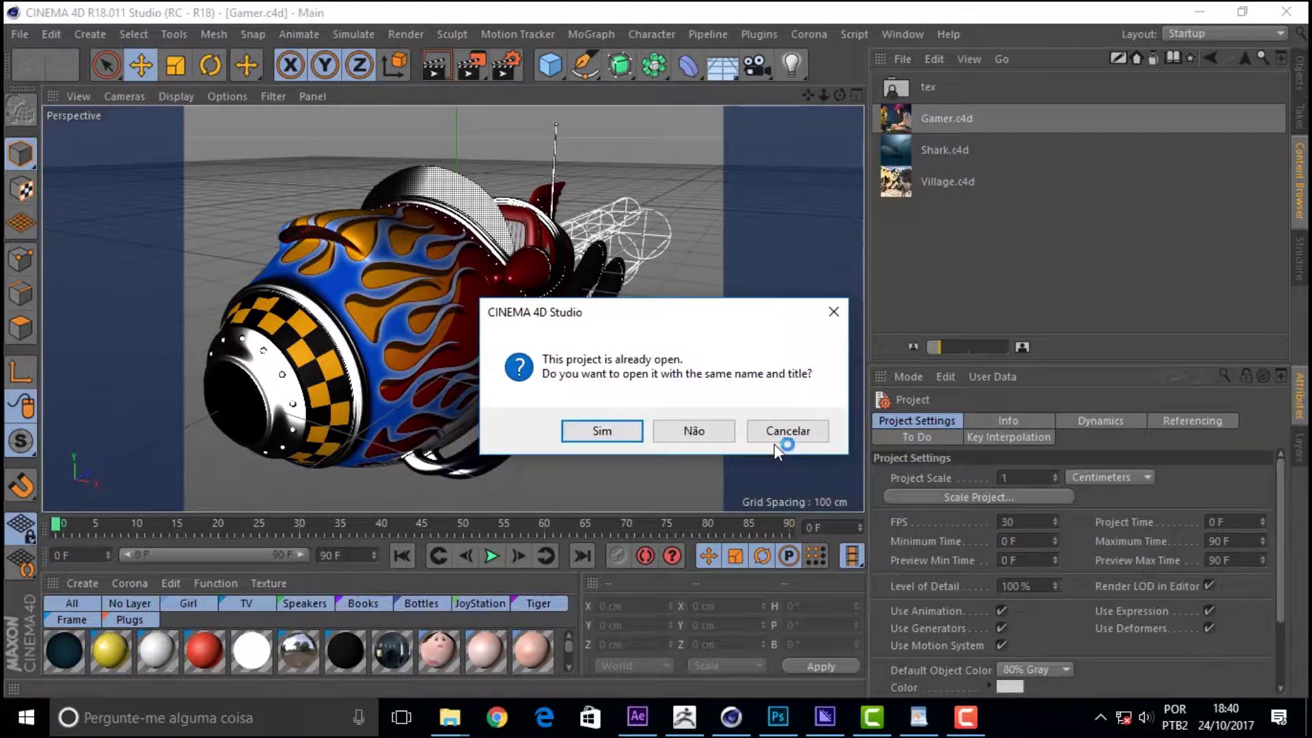
click(708, 432)
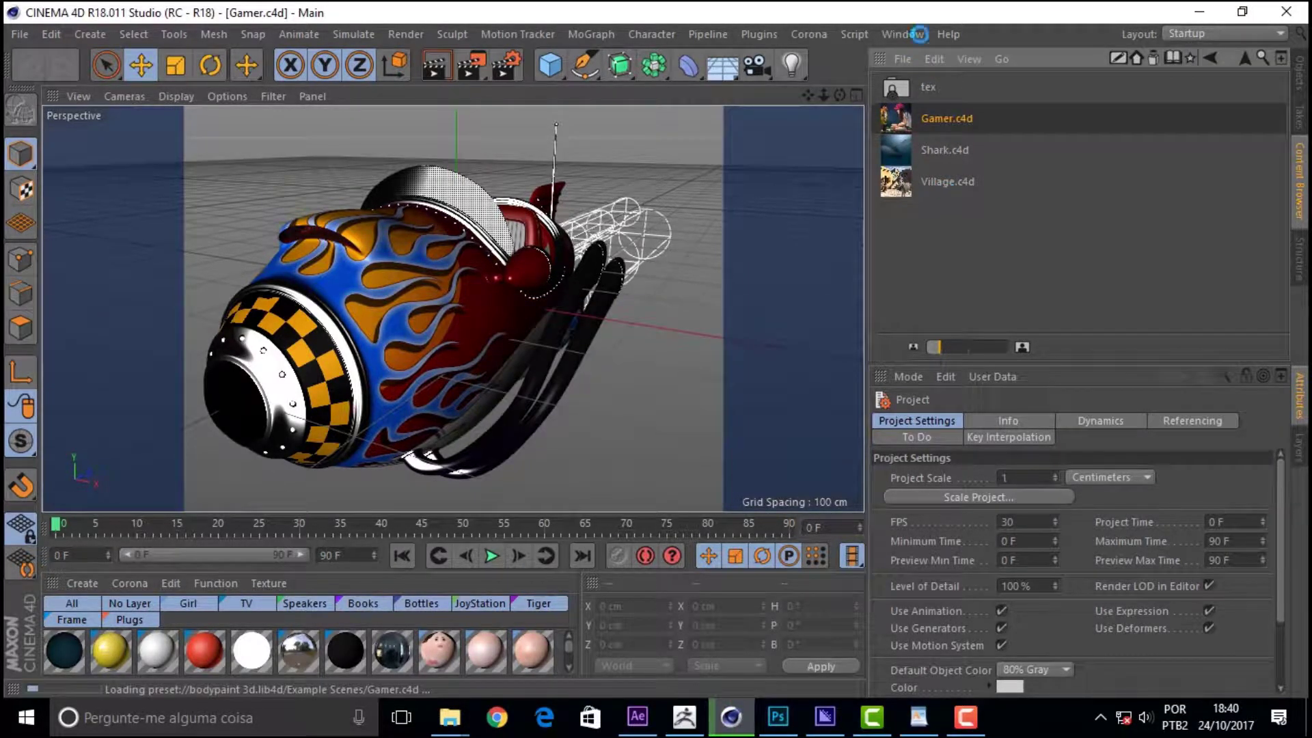
click(903, 34)
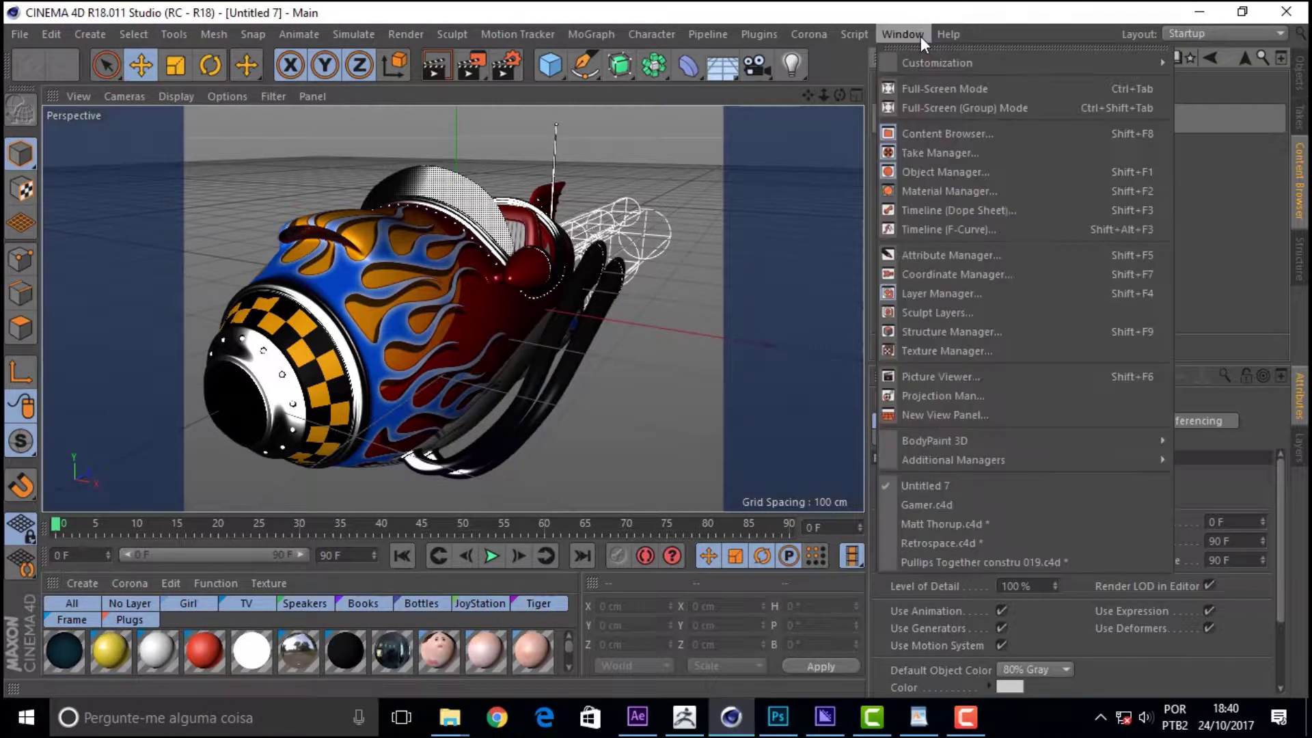
click(973, 506)
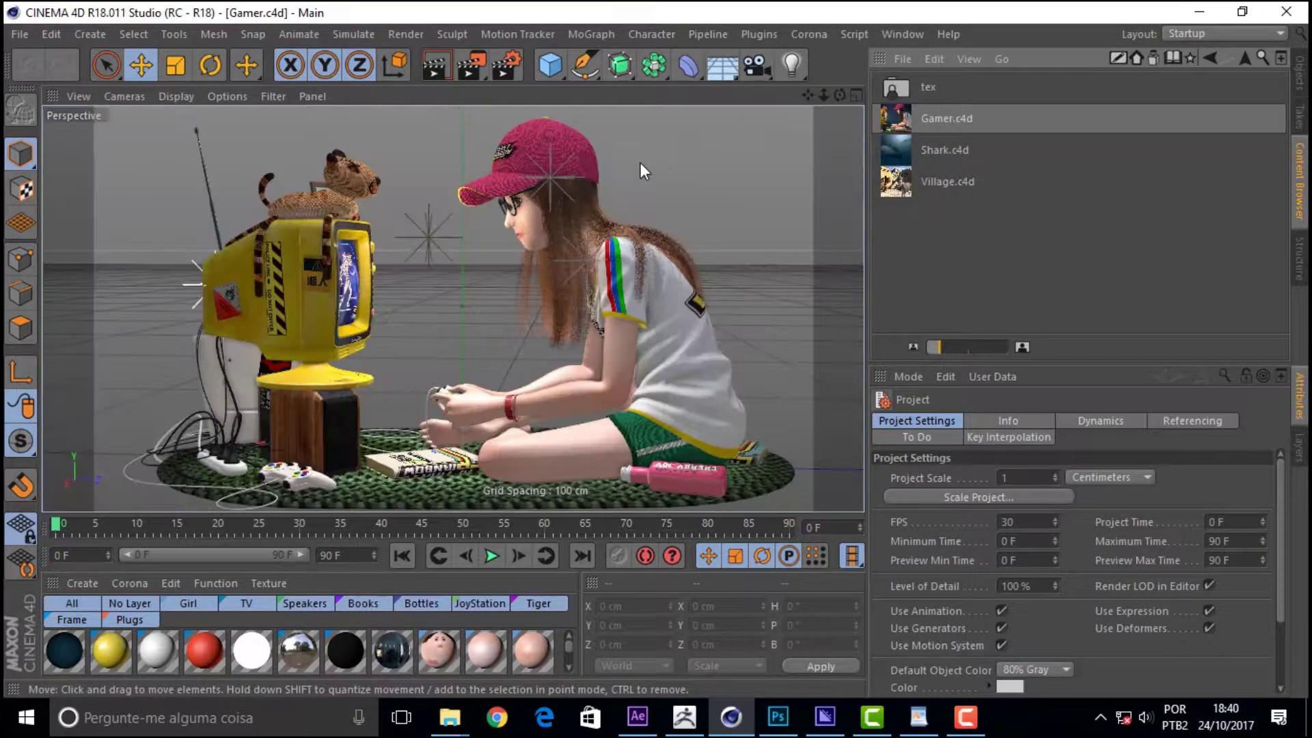
Step: Delete the Camera's Protection tag in the Objects list so the view can orbit
drag(840, 95, 838, 95)
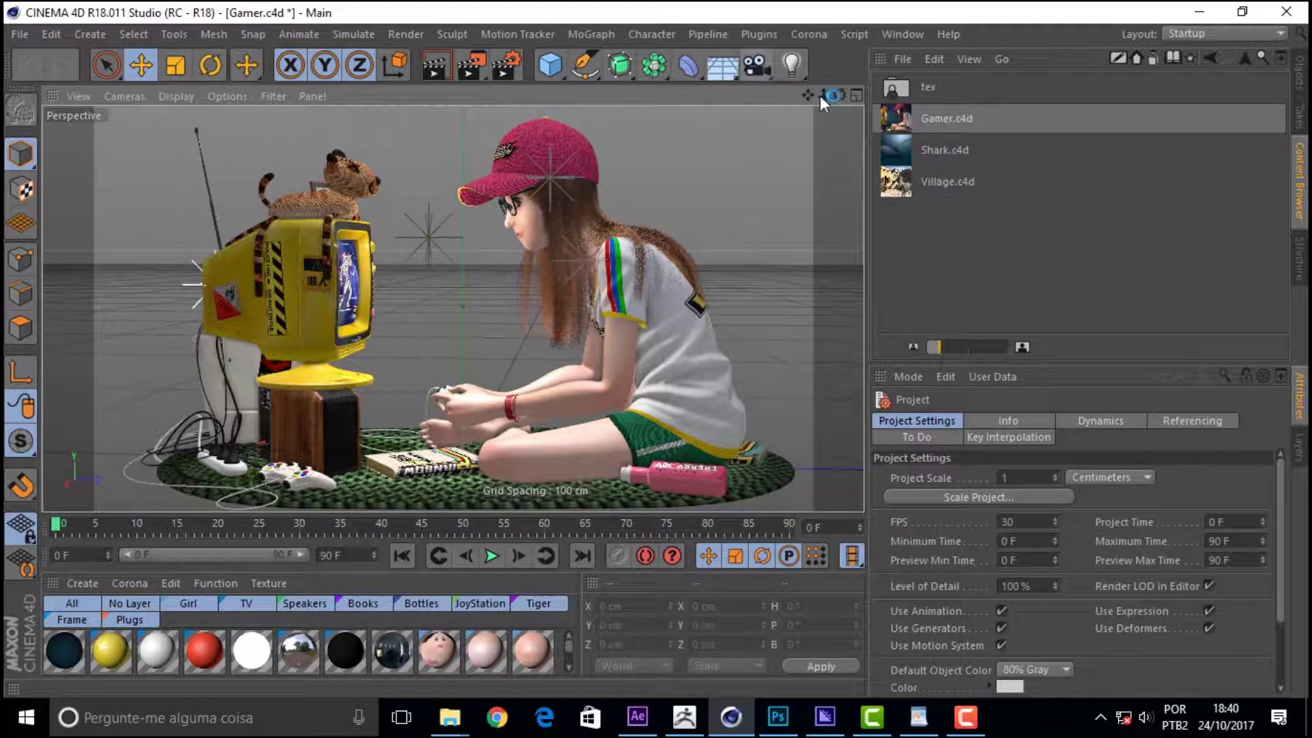
click(1298, 79)
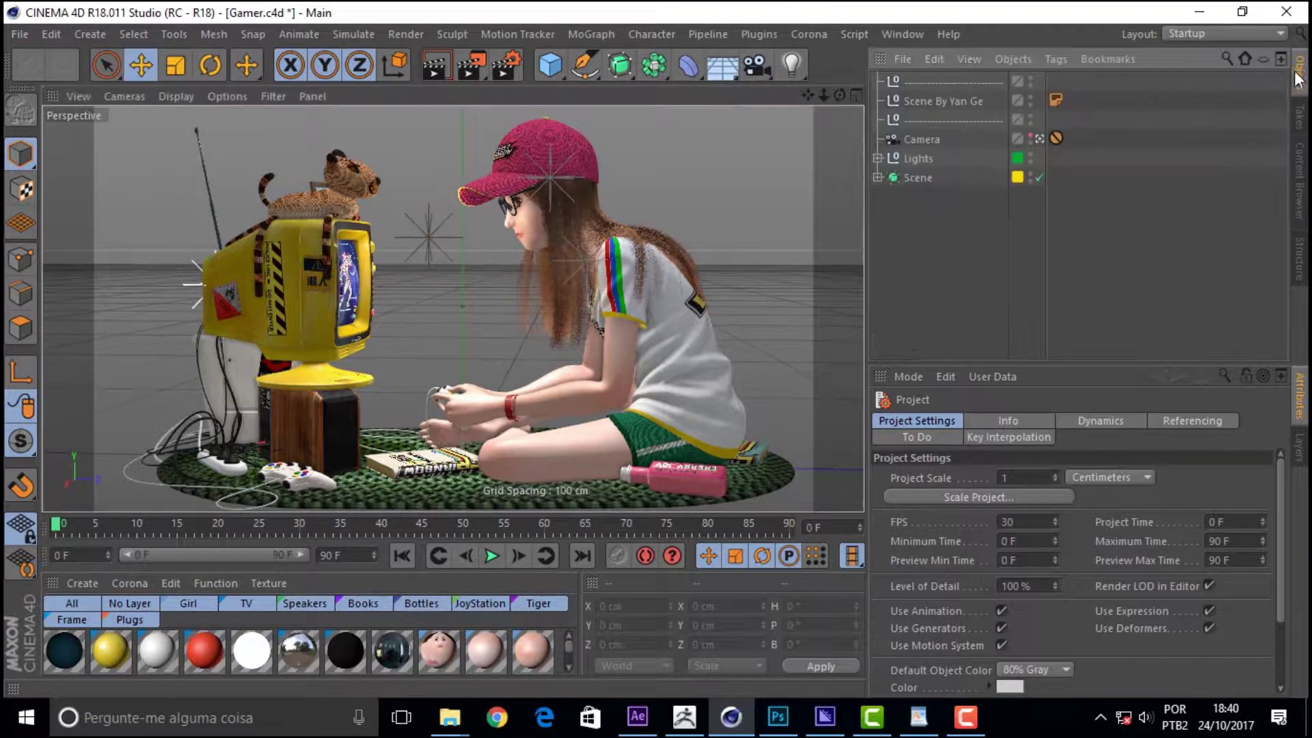
click(1058, 138)
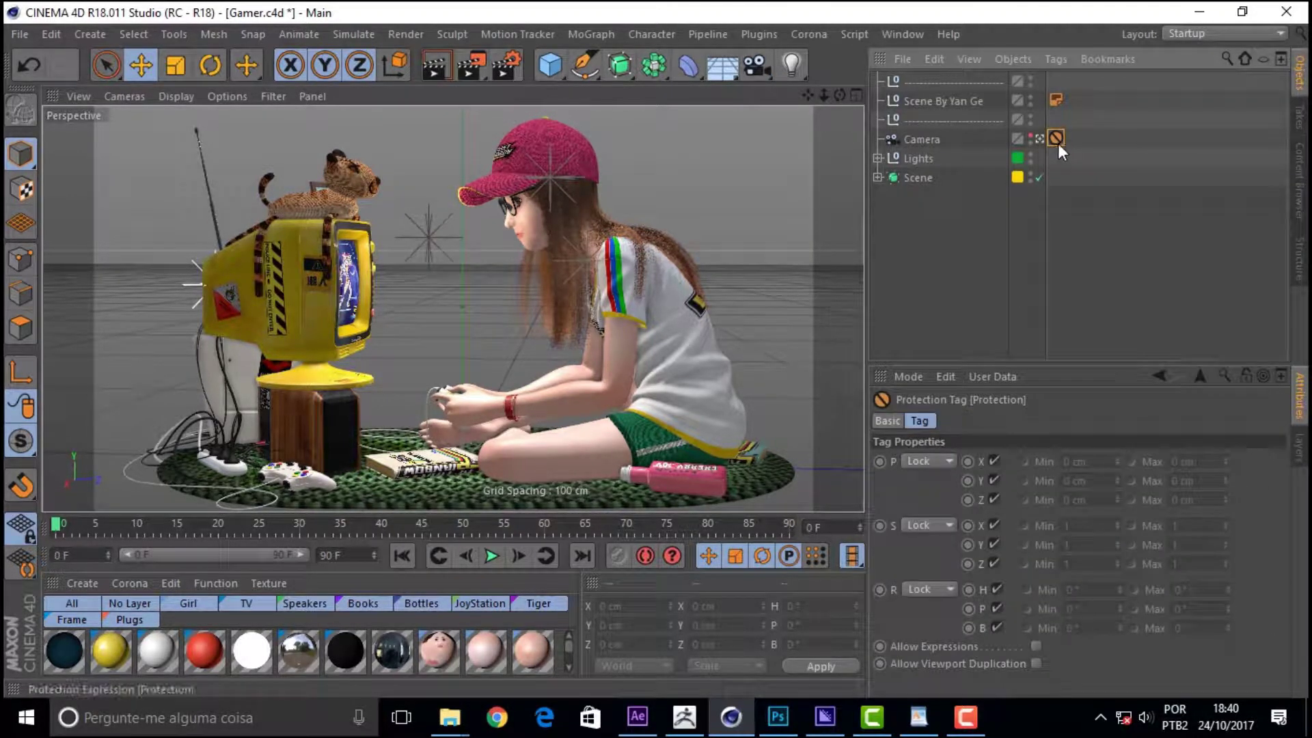
key(Delete)
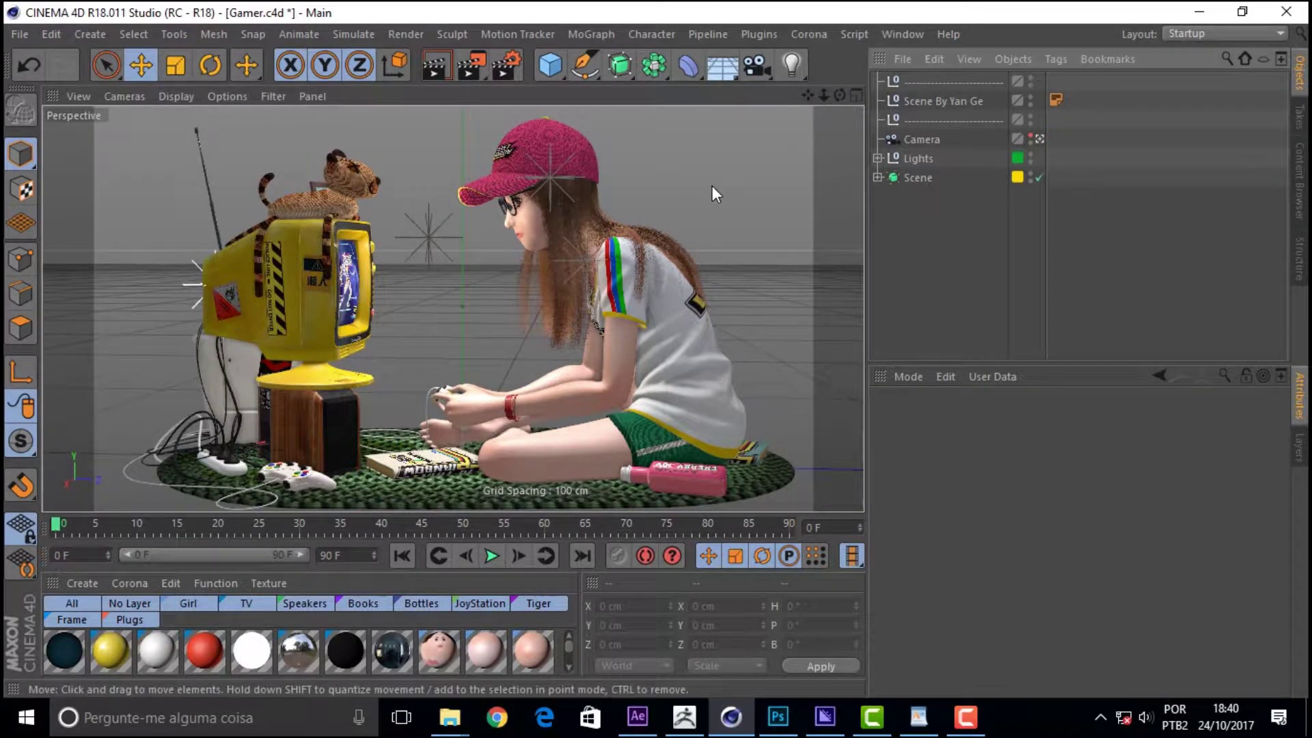
Step: Orbit to a side view of the girl and TV and select the Scene object
mouse_move(840, 95)
mouse_down()
mouse_move(683, 99)
mouse_move(711, 178)
mouse_up()
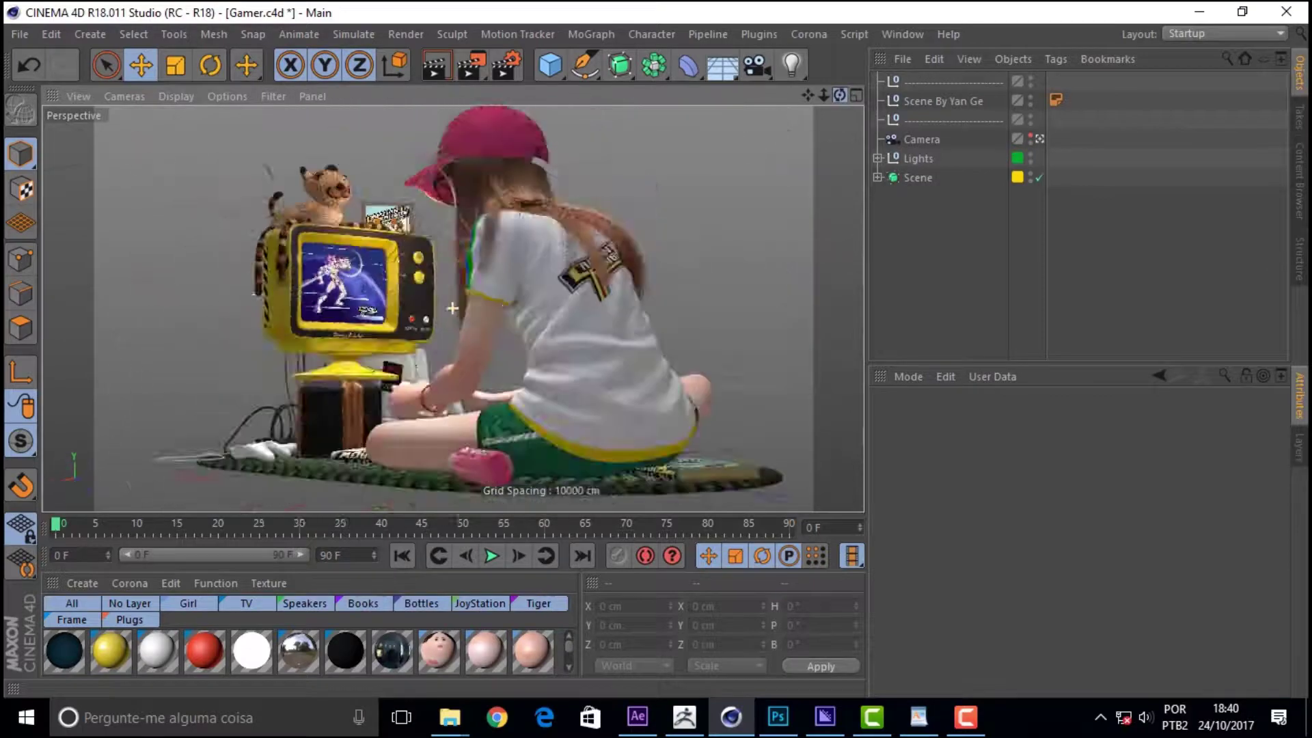
drag(711, 178, 400, 188)
click(288, 280)
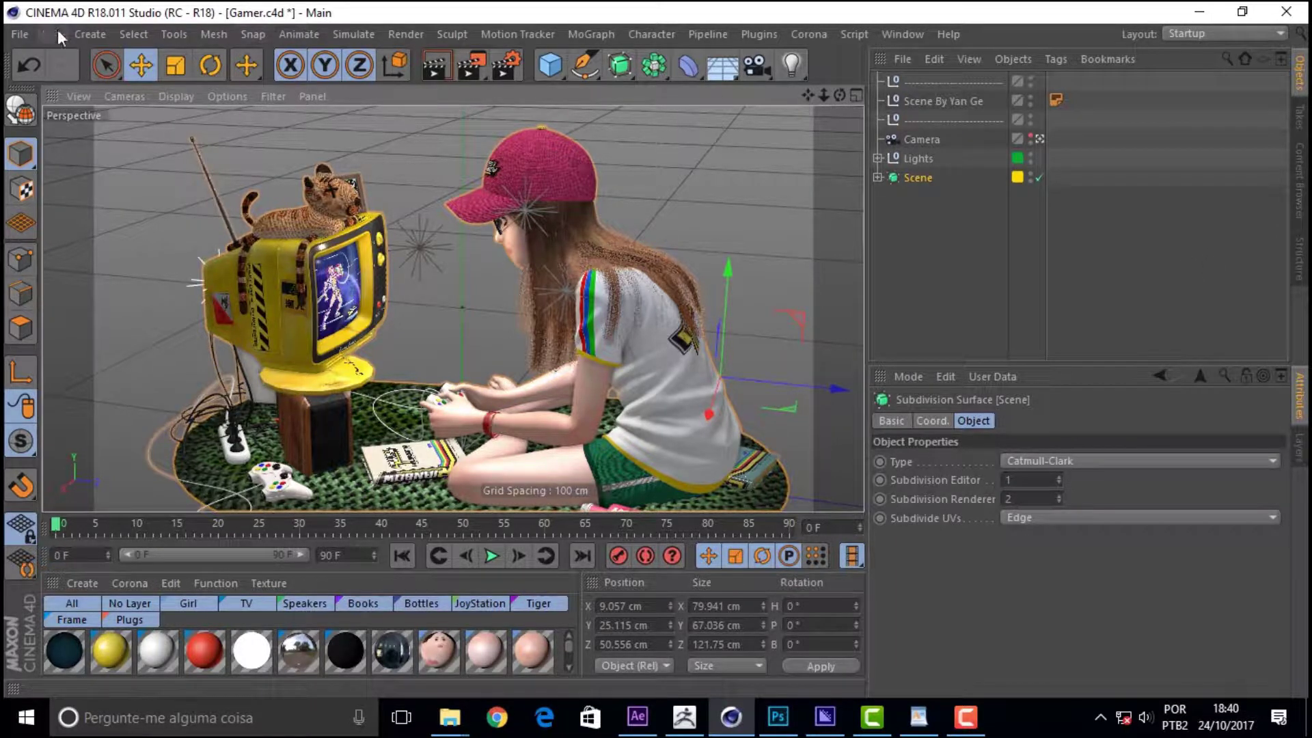
click(19, 36)
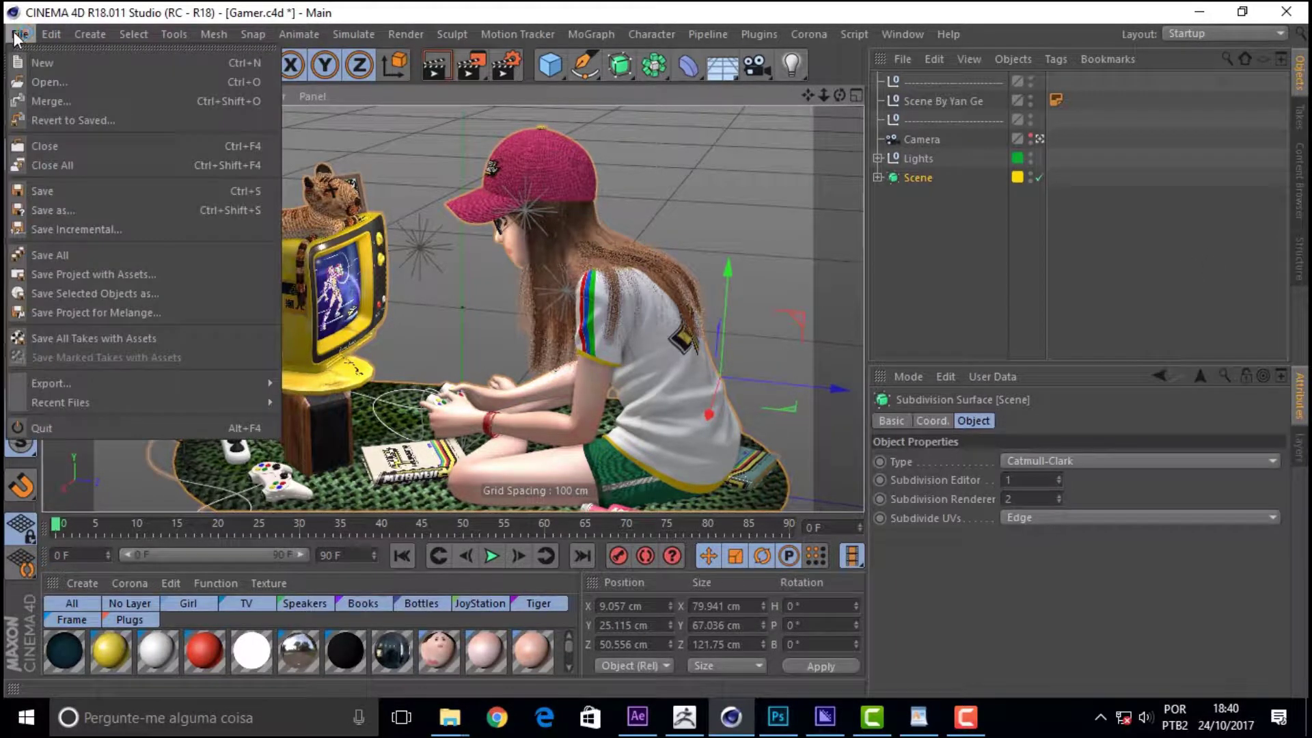
Step: Open Pullip 450 Fox Map.c4d from Recent Files, orbit the fox, and apply the BP - UV Edit layout
click(72, 89)
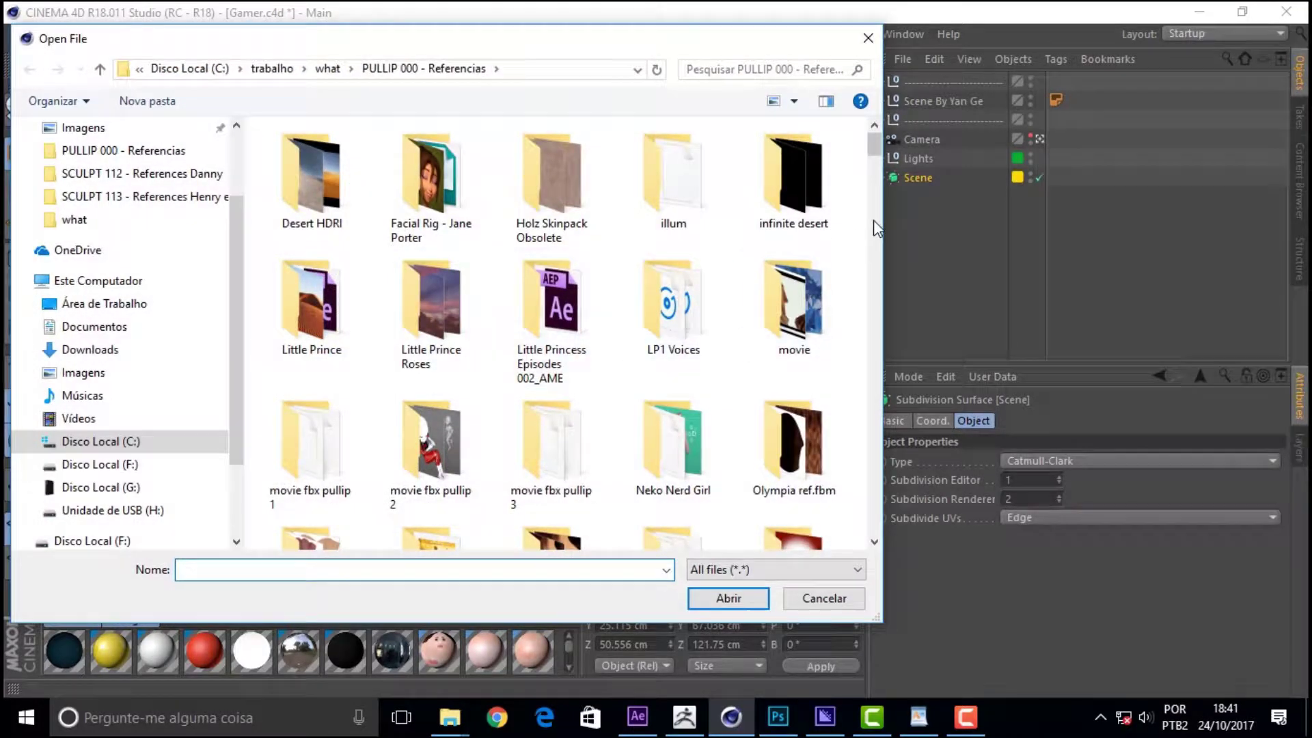
click(817, 605)
click(20, 34)
mouse_move(61, 402)
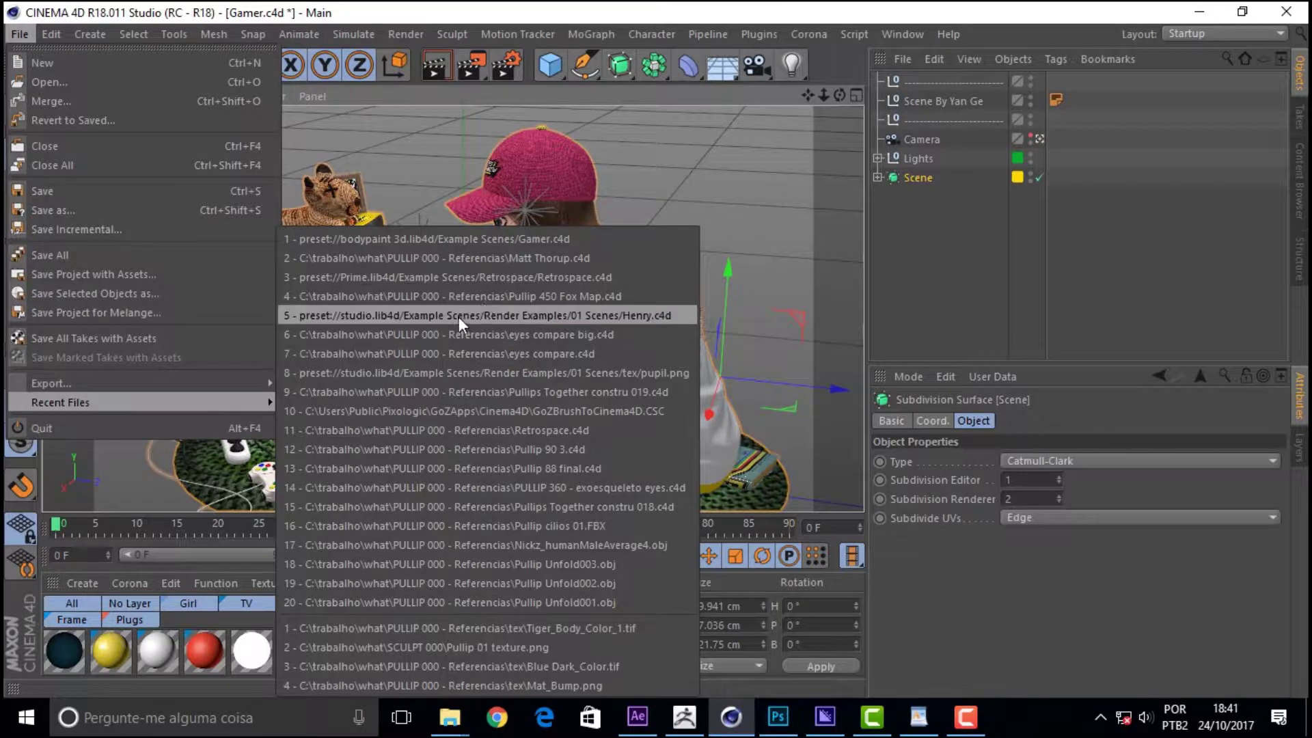
click(482, 296)
mouse_move(840, 95)
mouse_down()
mouse_move(785, 123)
mouse_move(840, 95)
mouse_move(818, 112)
mouse_up()
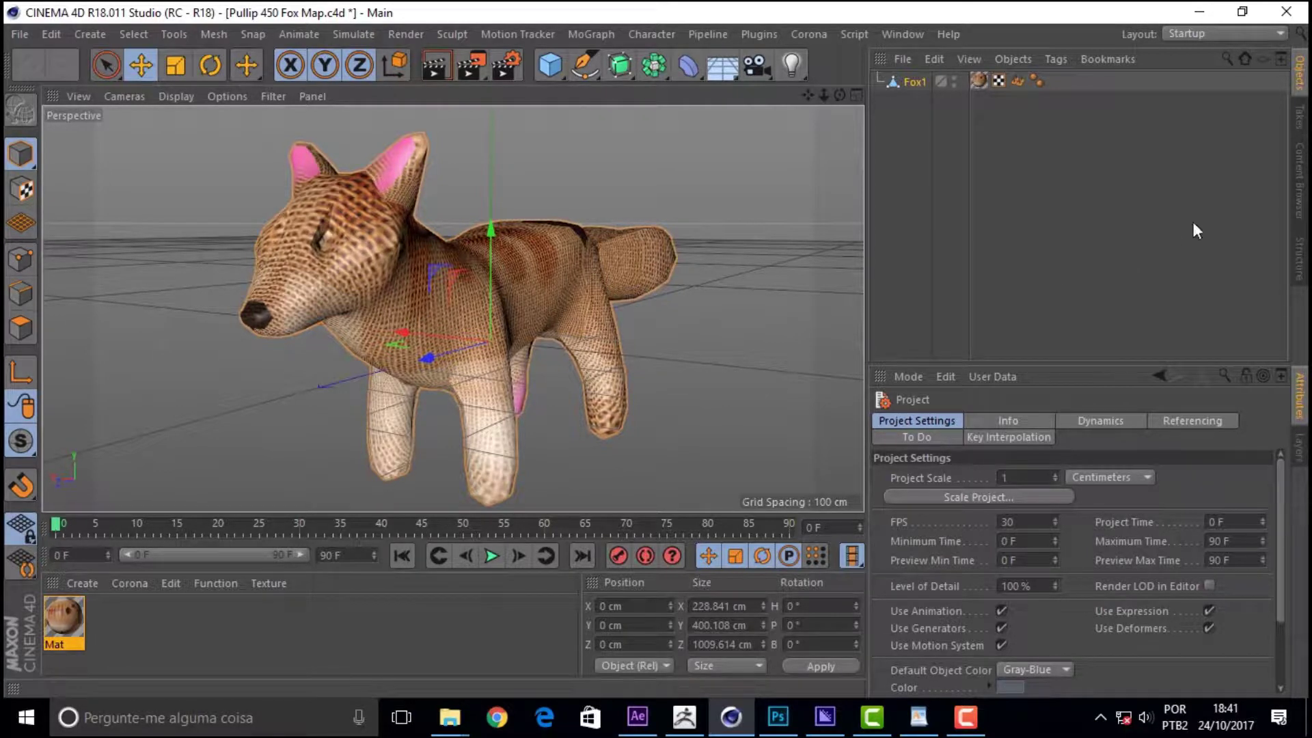
click(1228, 30)
click(1223, 89)
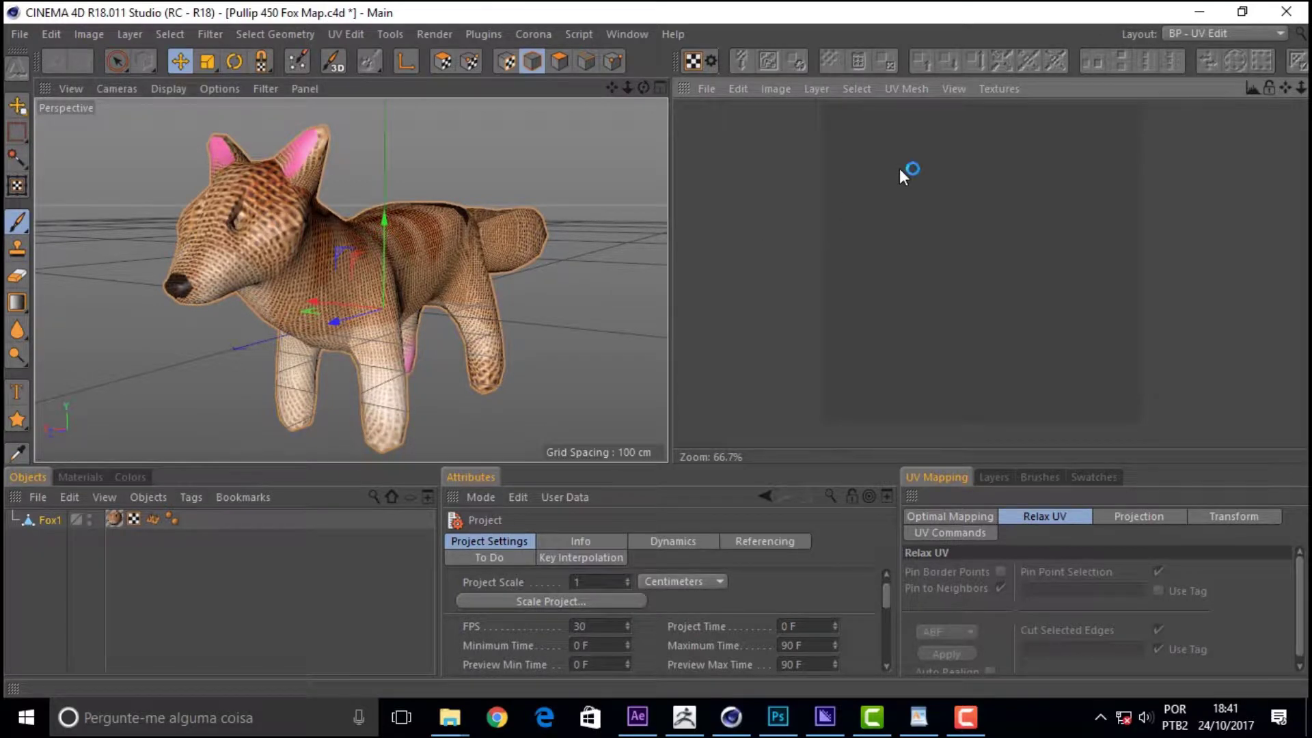
Step: Enable UV Polygons mode, load Tiger_Body_Color_1.tif behind the UV mesh, and select a polygon
click(443, 61)
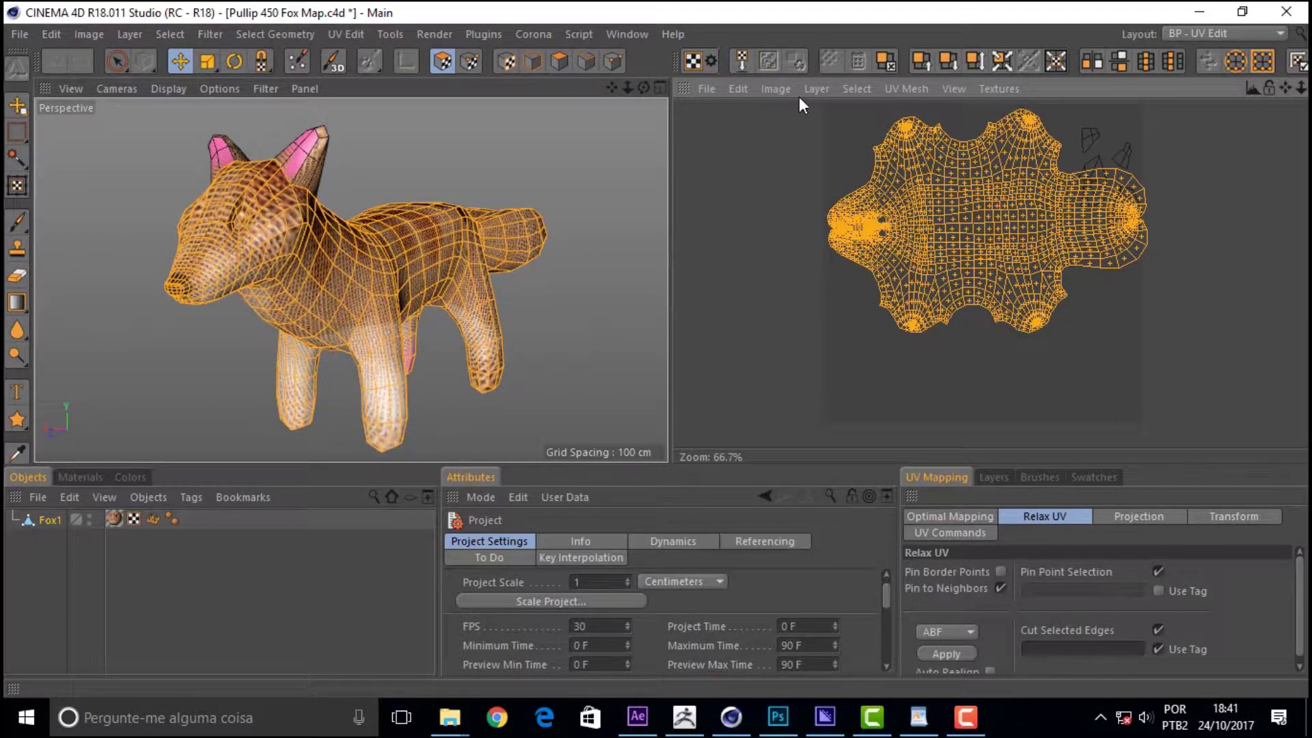
click(777, 88)
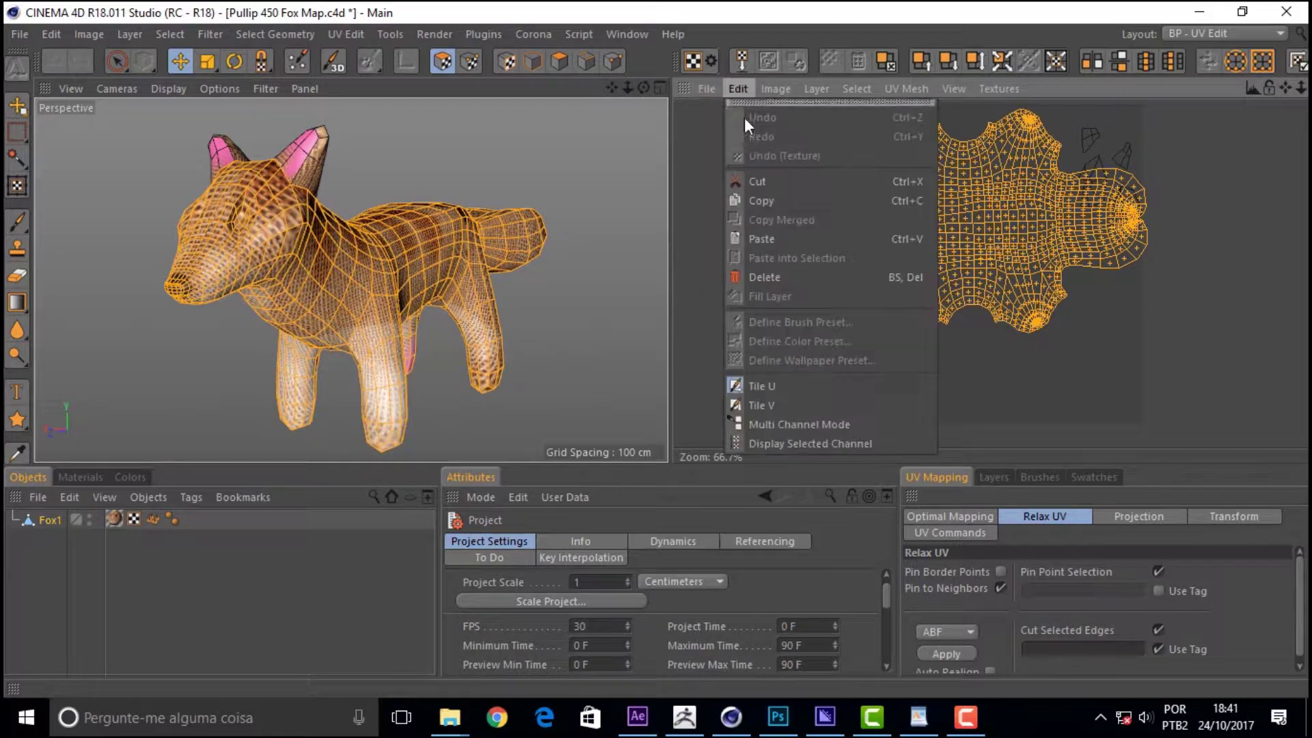
click(735, 136)
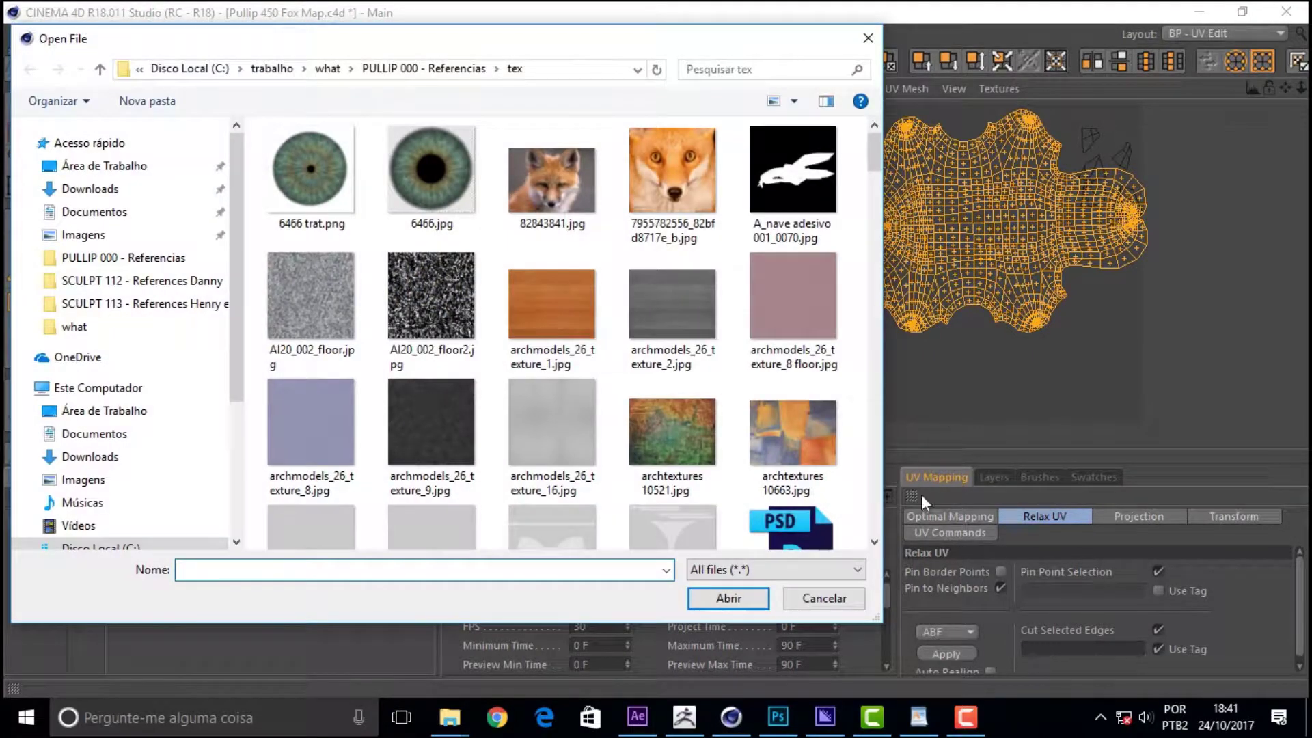
drag(875, 157, 879, 520)
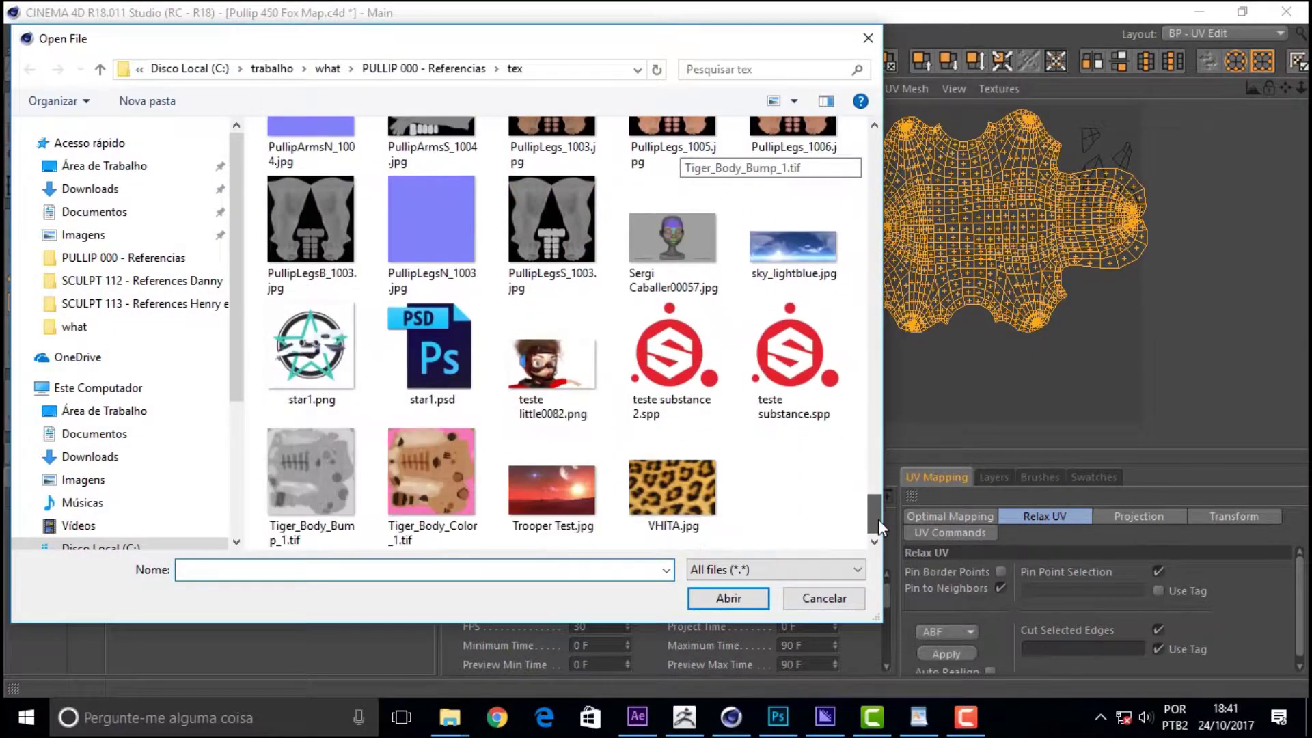
click(431, 471)
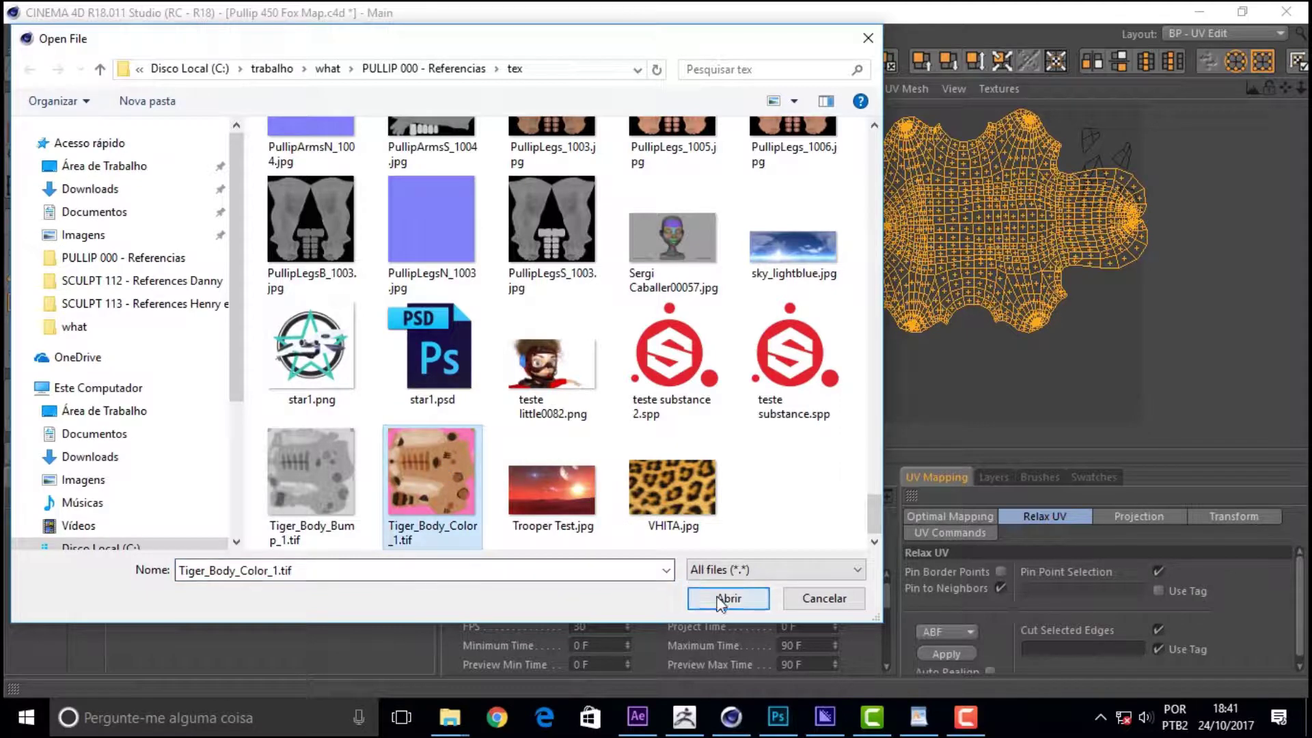
click(728, 598)
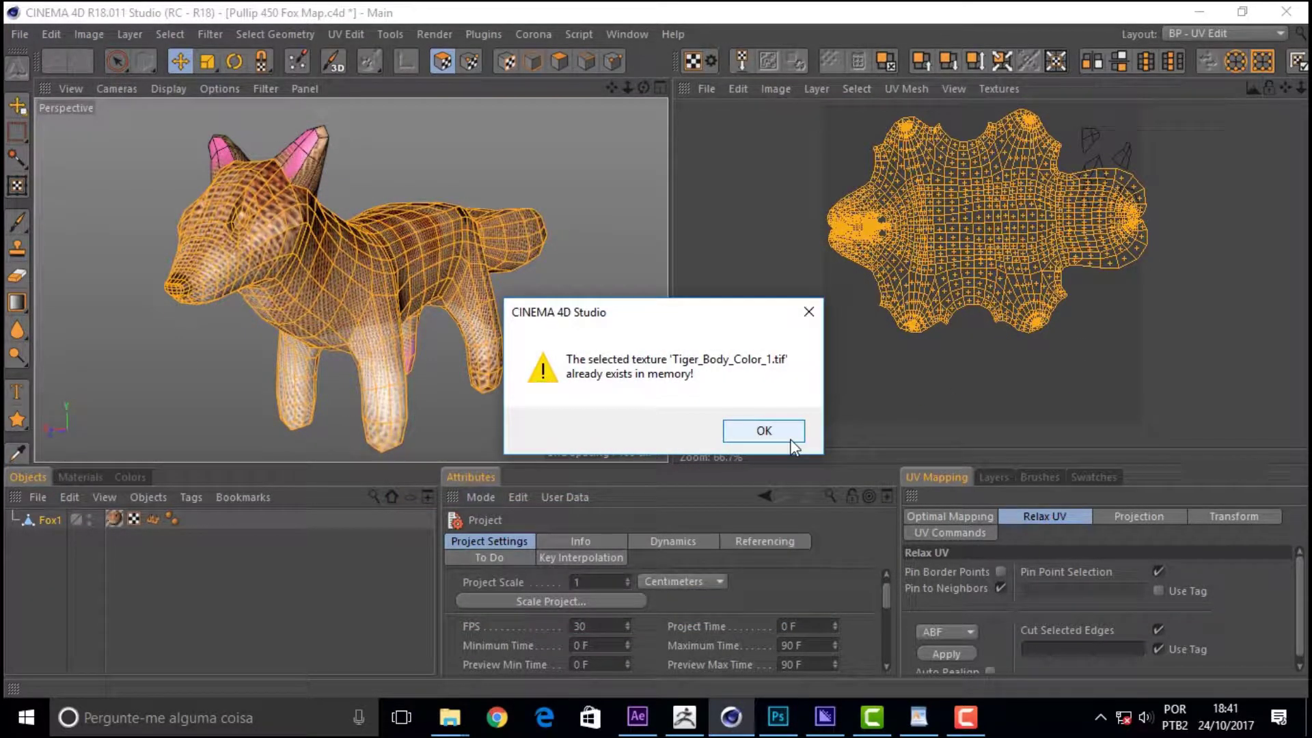
click(761, 429)
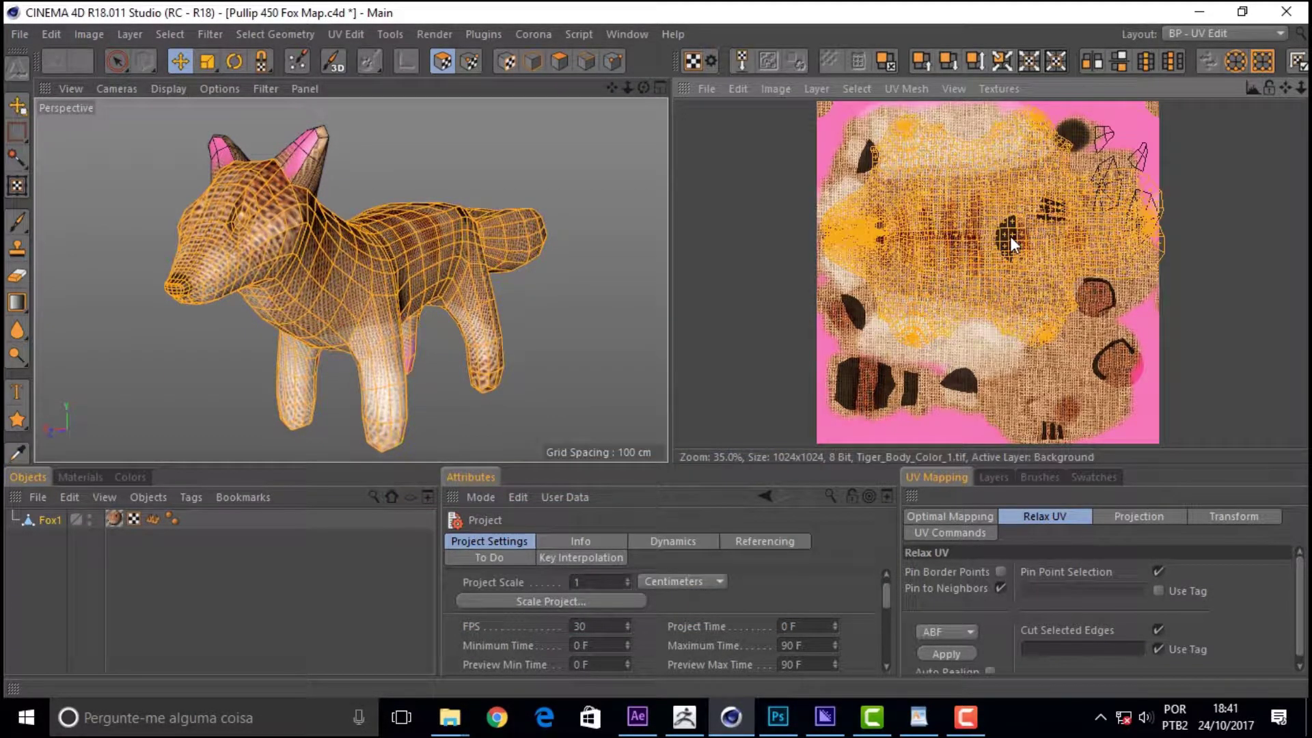
click(973, 236)
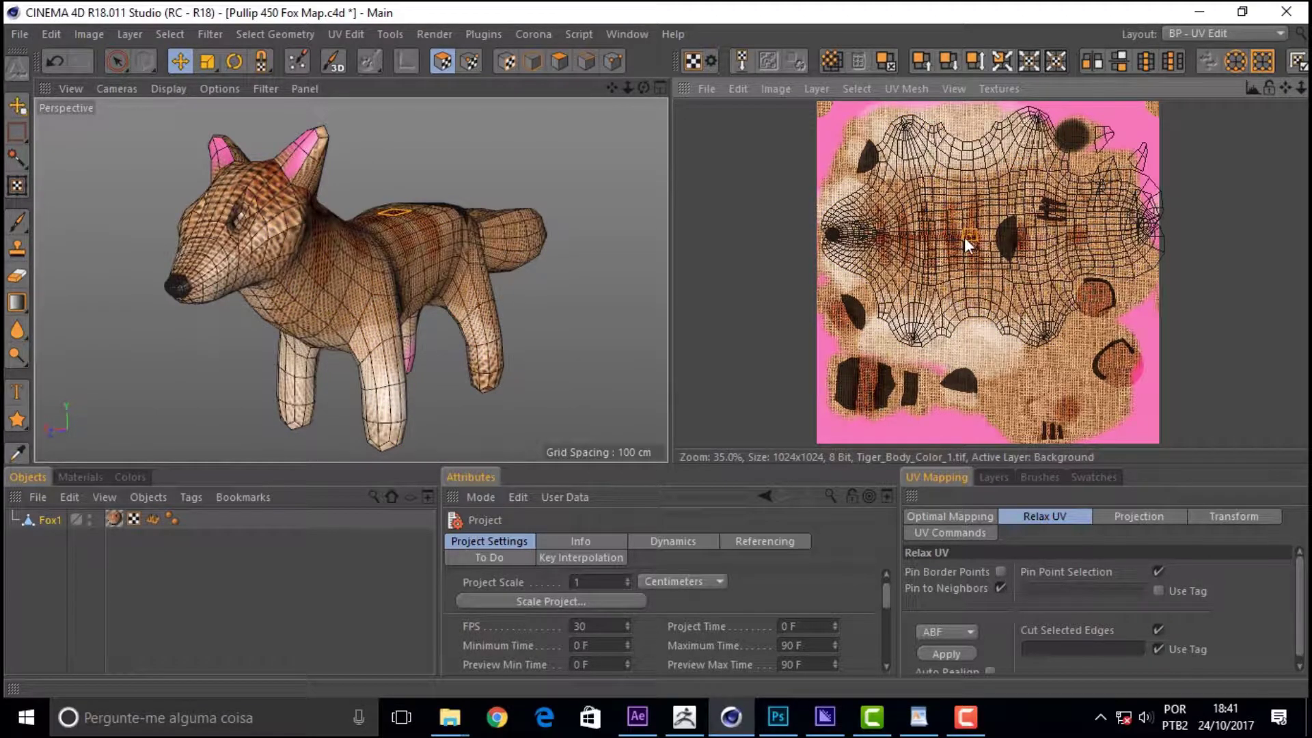
Step: Reselect the fox's whole UV island and orbit the view toward the fox's front
alt+double_click(964, 236)
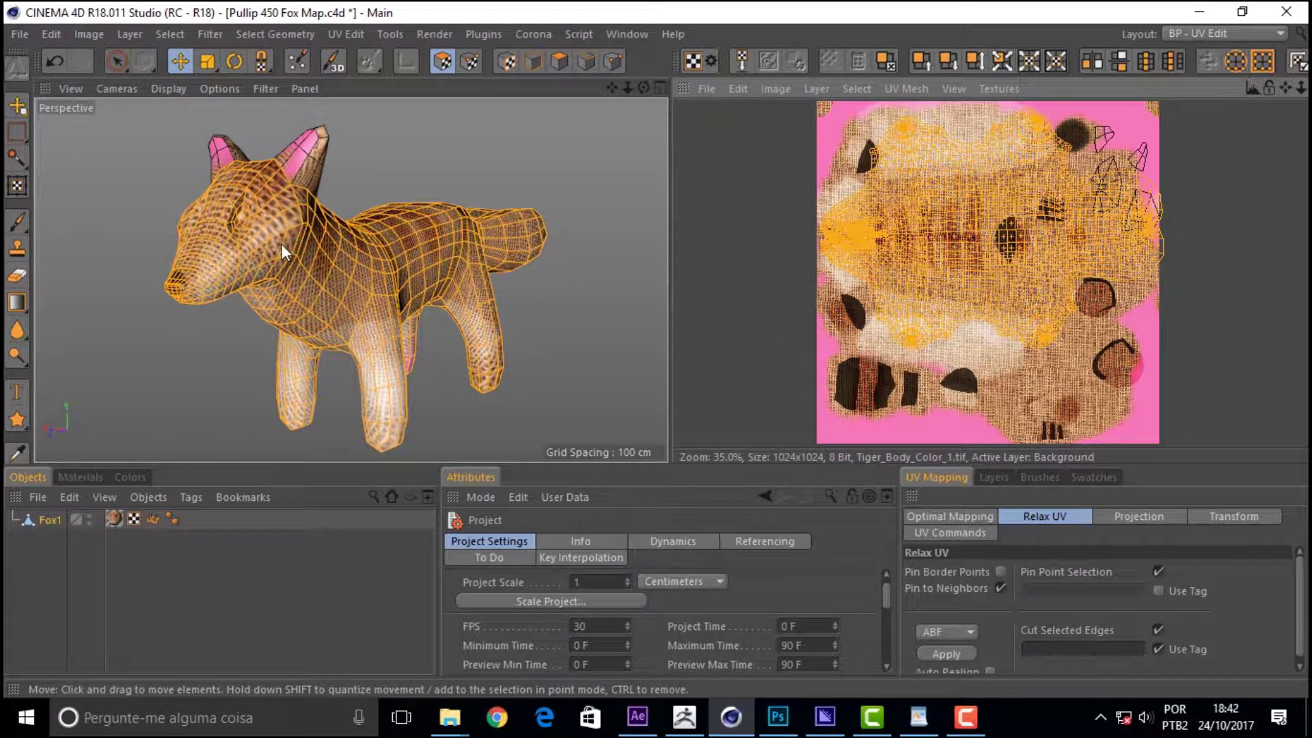
alt+drag(281, 244, 314, 270)
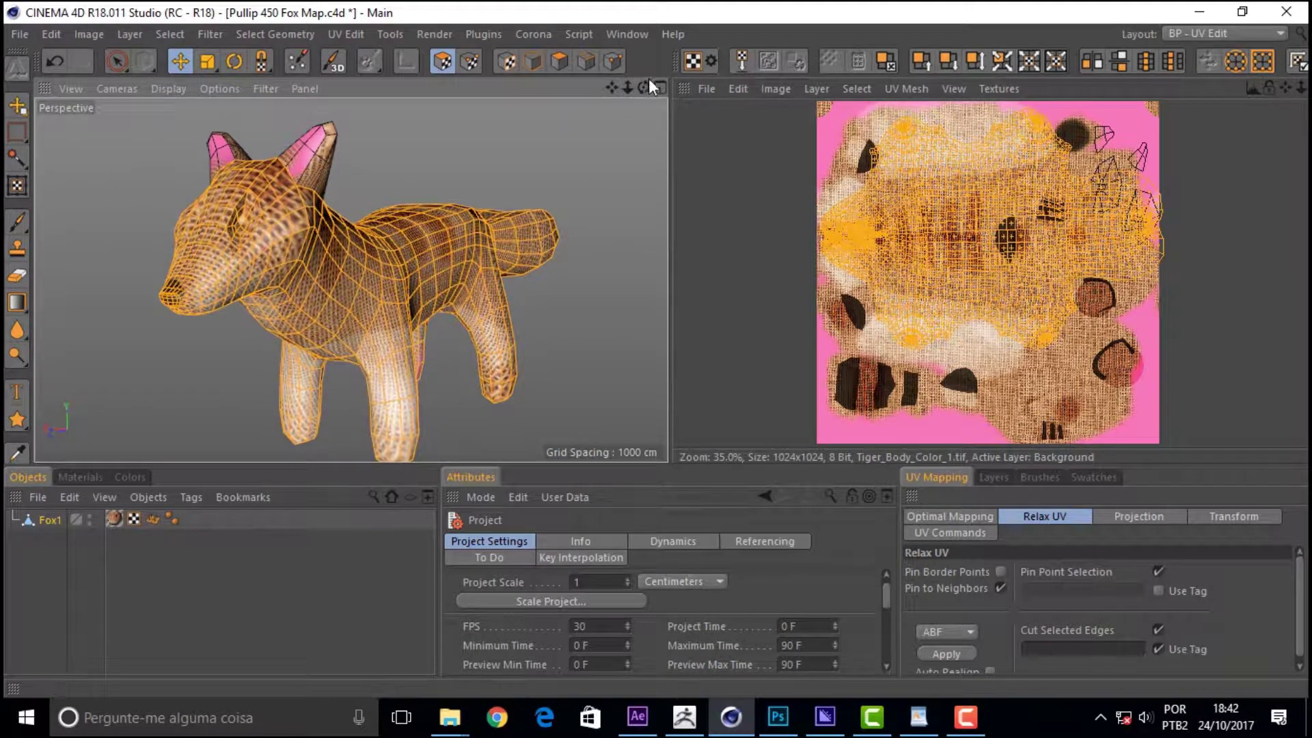
drag(643, 88, 643, 87)
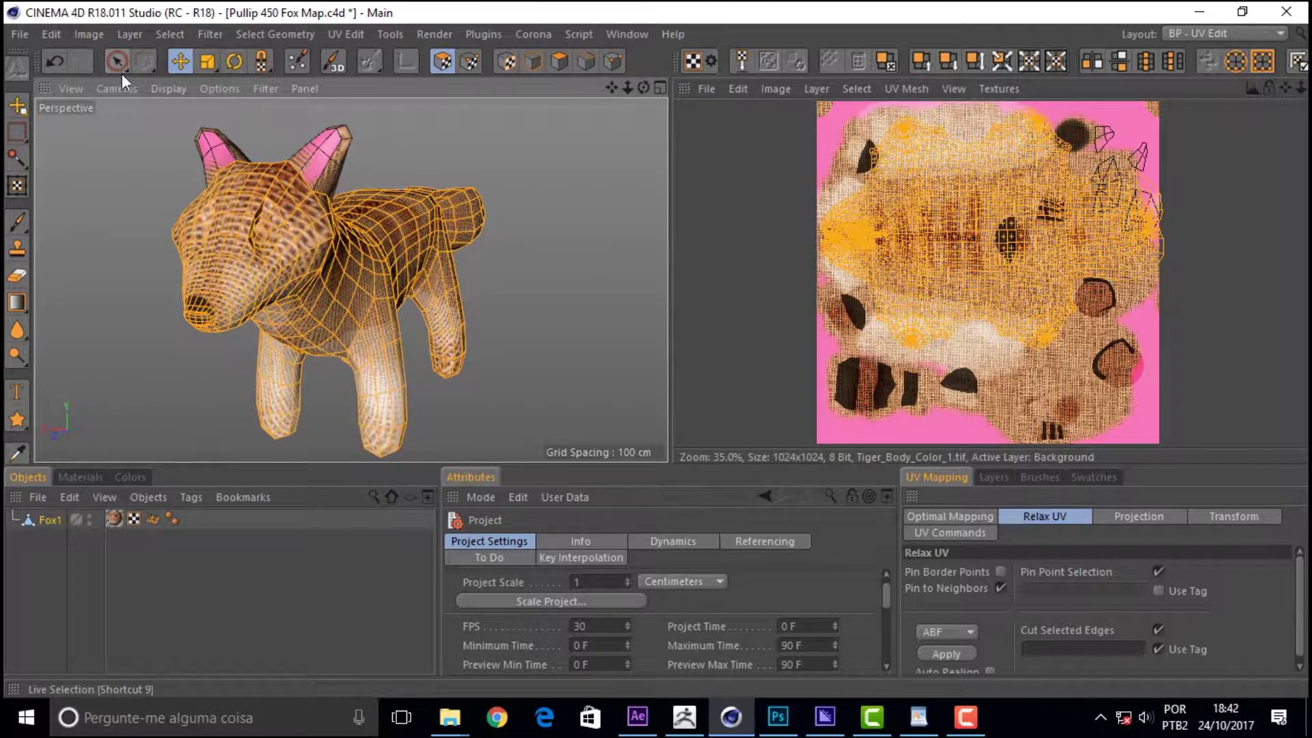
Step: Check the viewport display options without changes, then bring up the Layout list
click(169, 89)
click(220, 116)
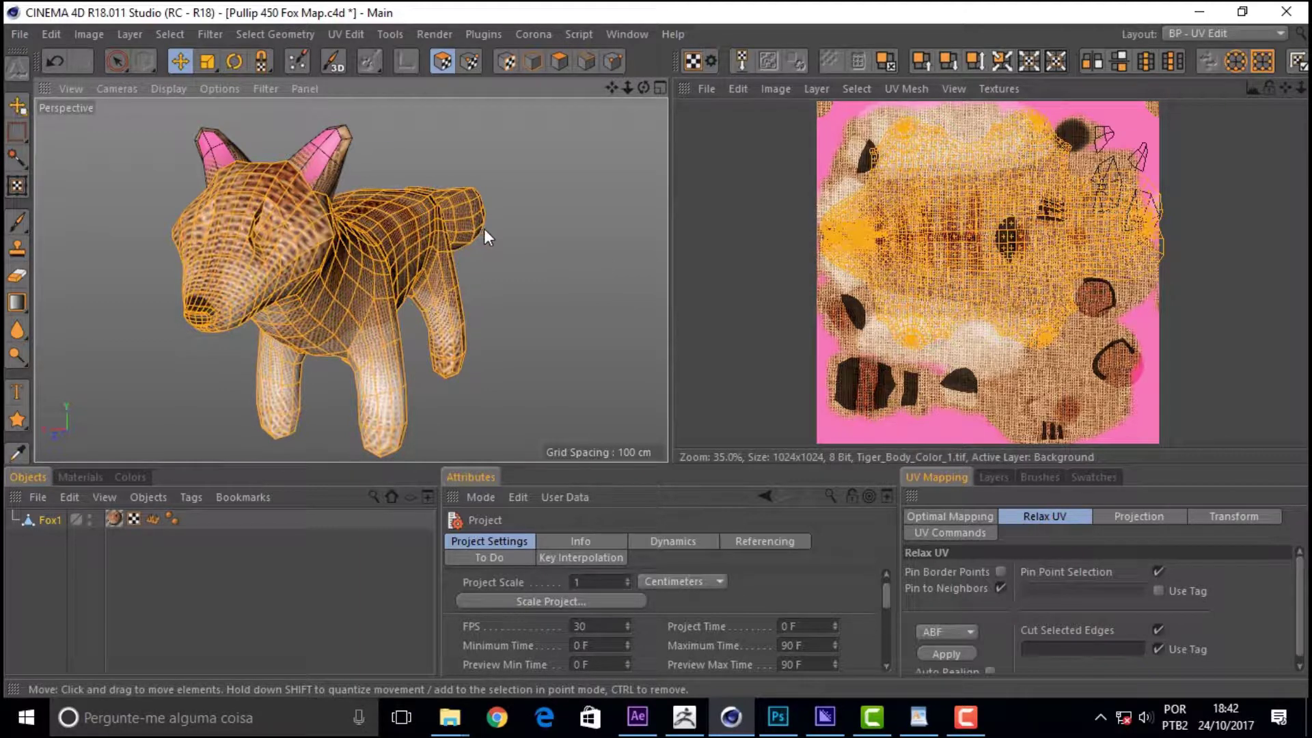
click(1228, 30)
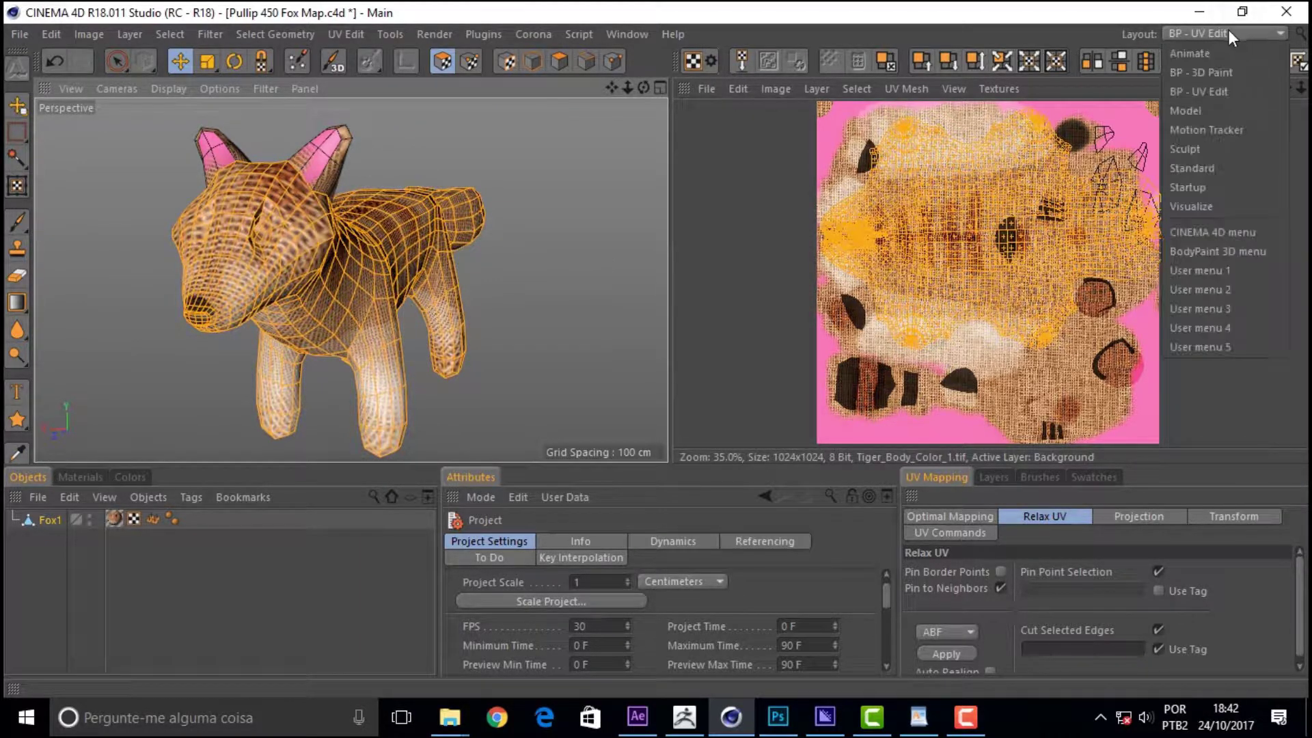
Step: Return to the Startup layout and render a preview of the fox from the front
click(1216, 186)
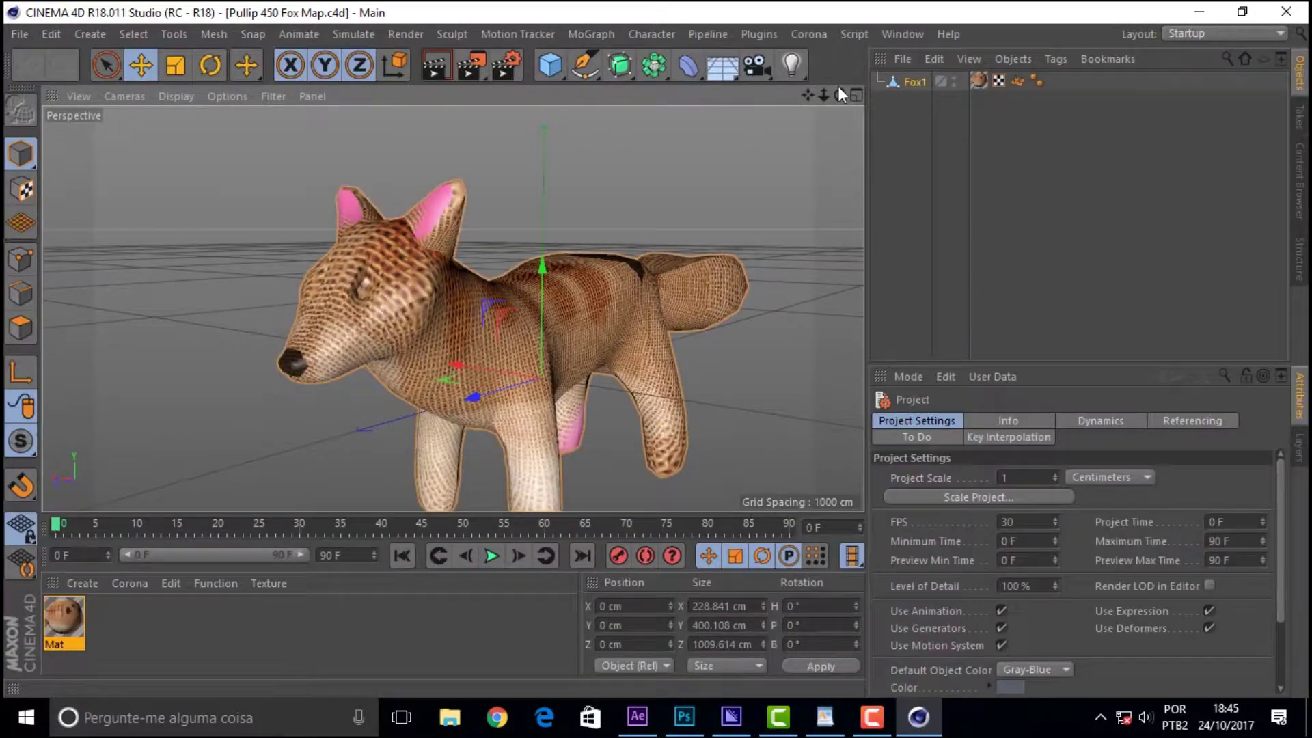
drag(839, 89, 244, 69)
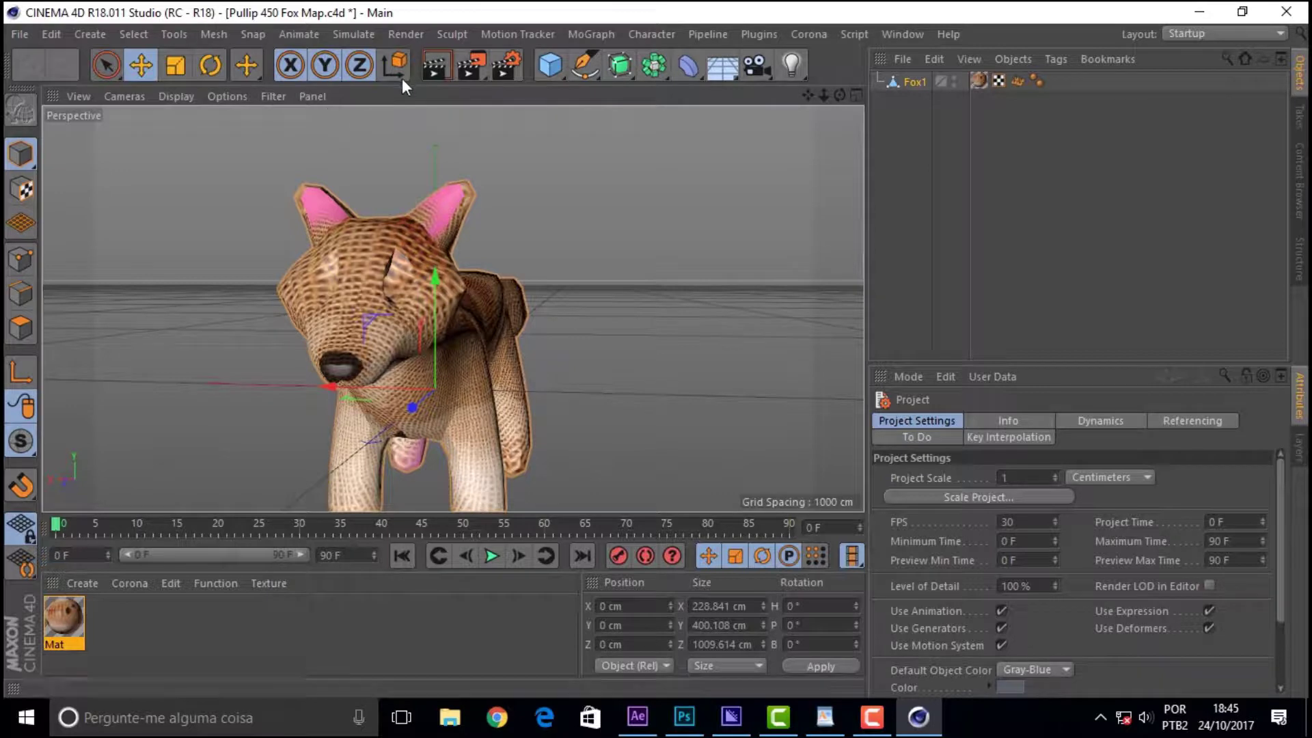
click(432, 65)
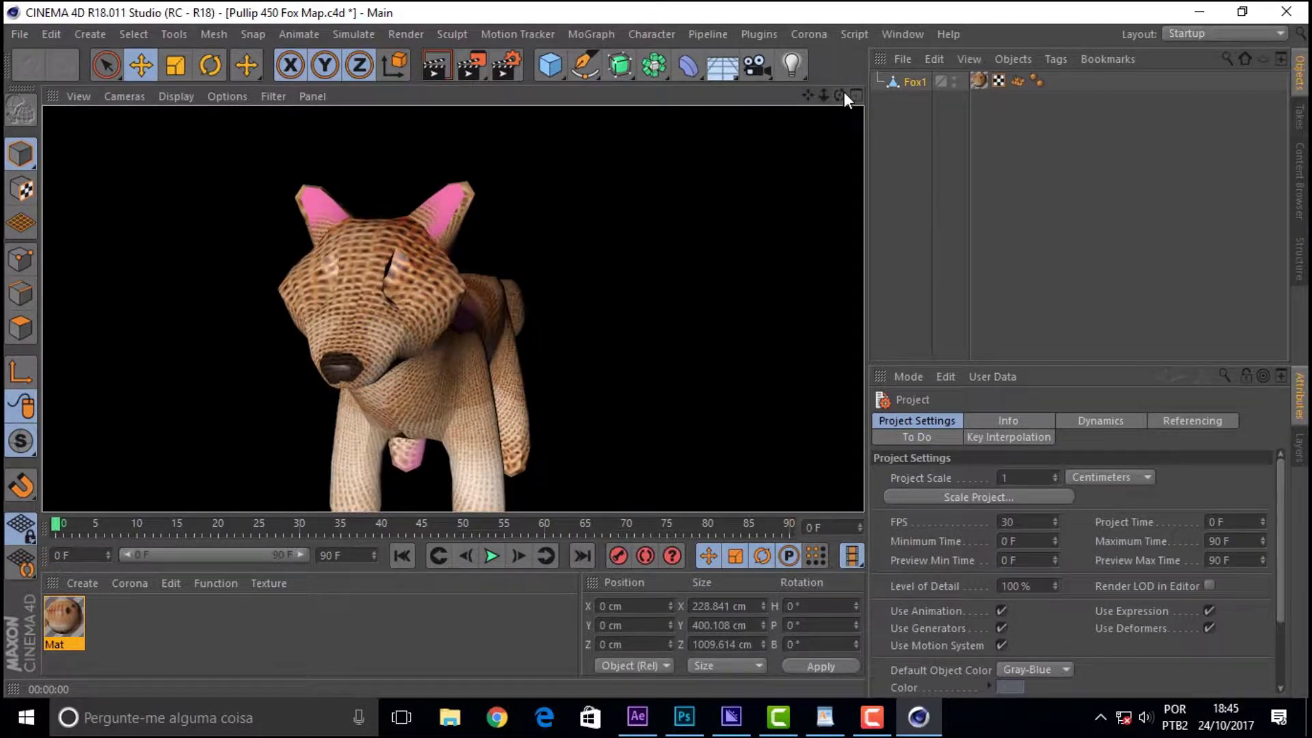
Step: Render the fox's side view and show the Mat material's settings
drag(840, 95, 424, 58)
click(424, 59)
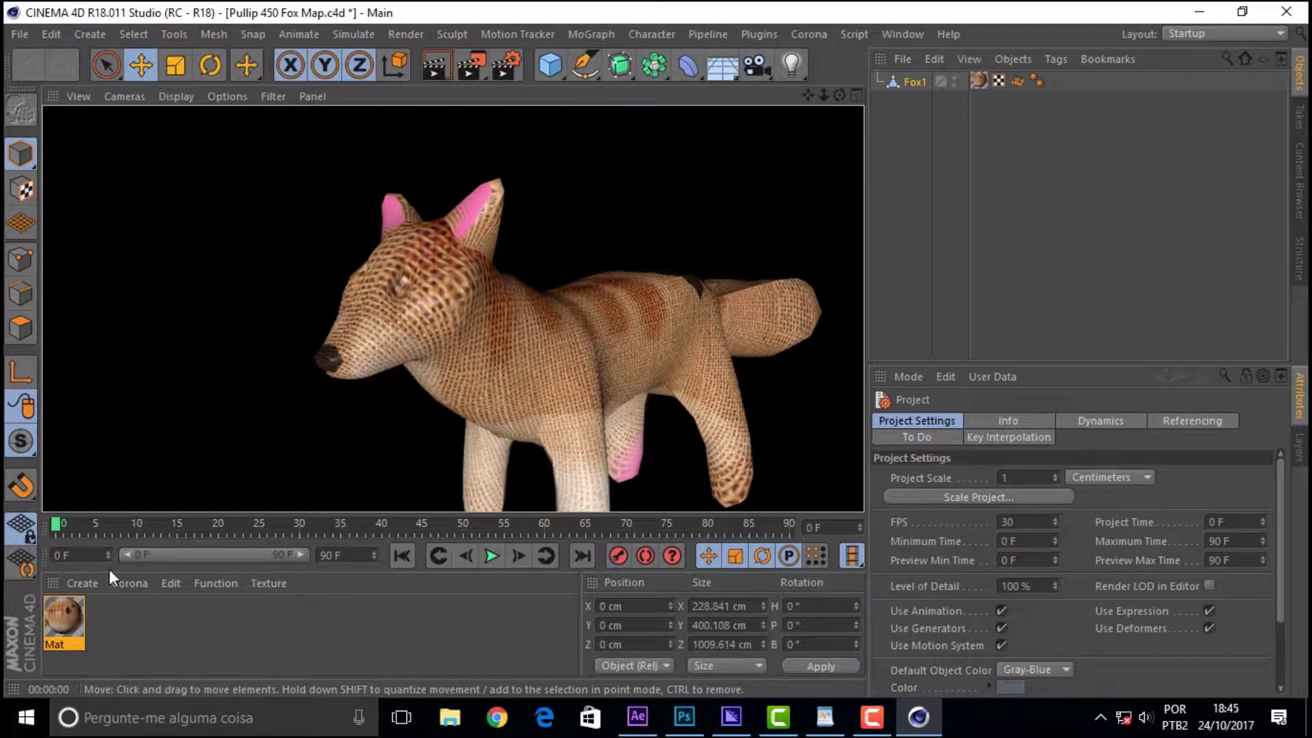
click(60, 622)
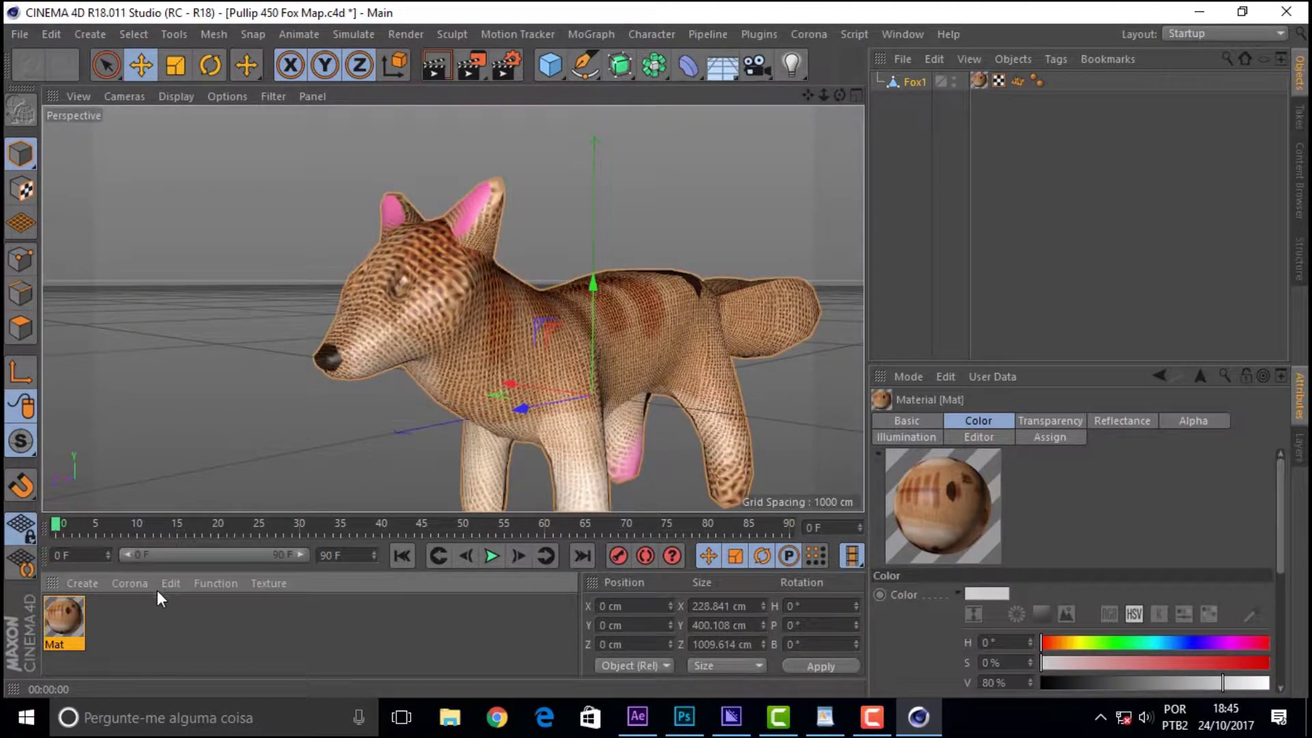
Step: Inspect the Mat material's Alpha channel texture options and its Bump channel in the Material Editor
double_click(68, 614)
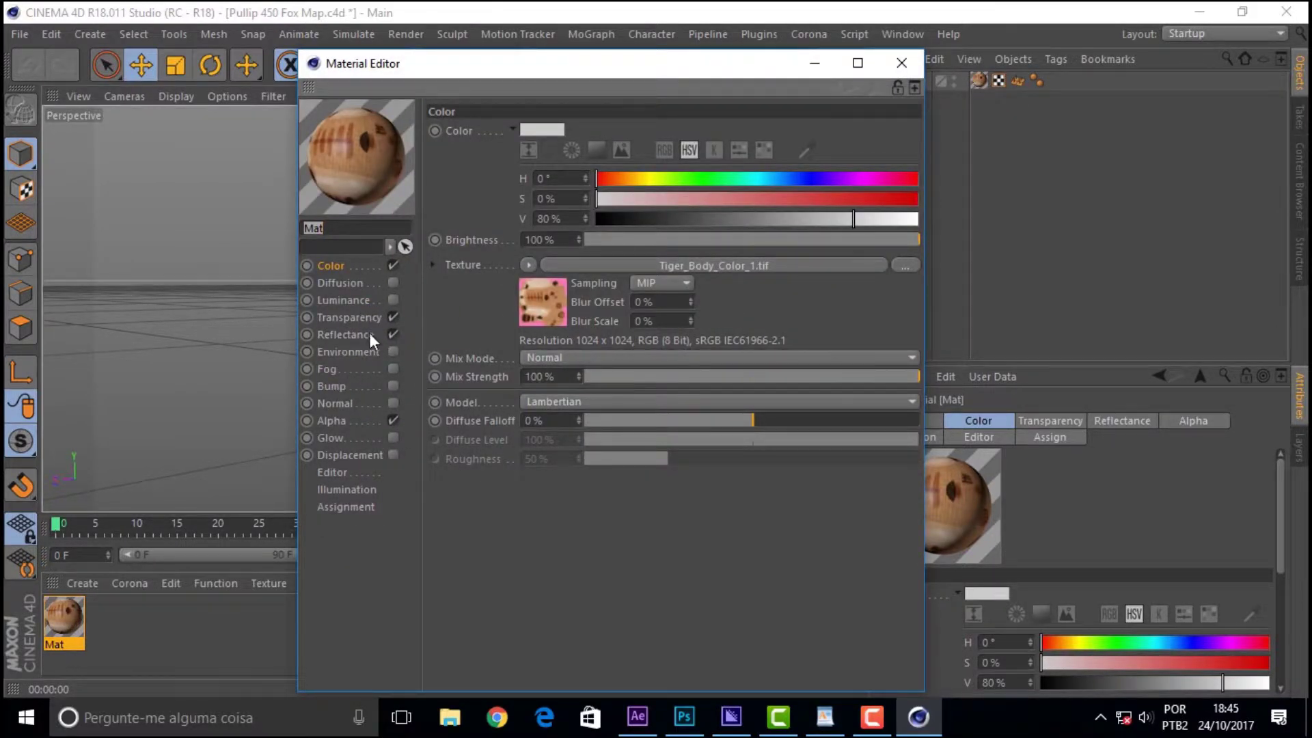
click(333, 420)
click(526, 243)
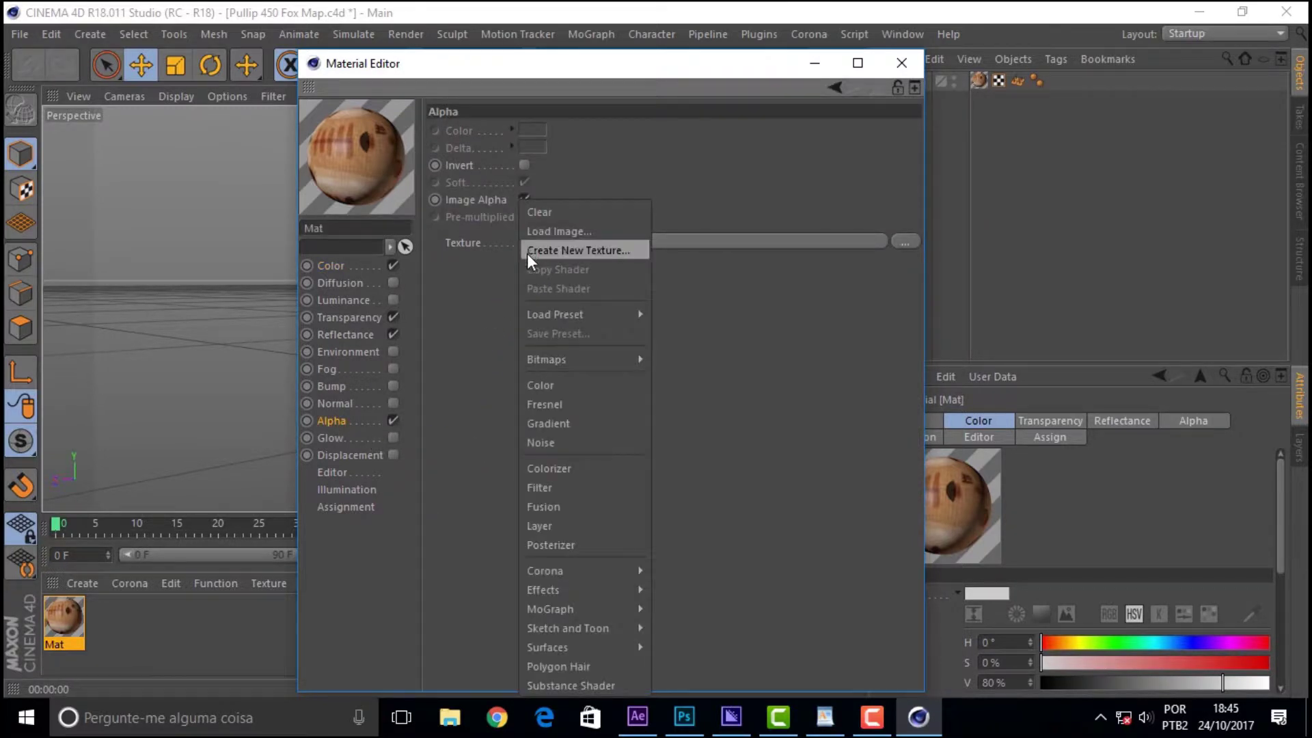
click(527, 240)
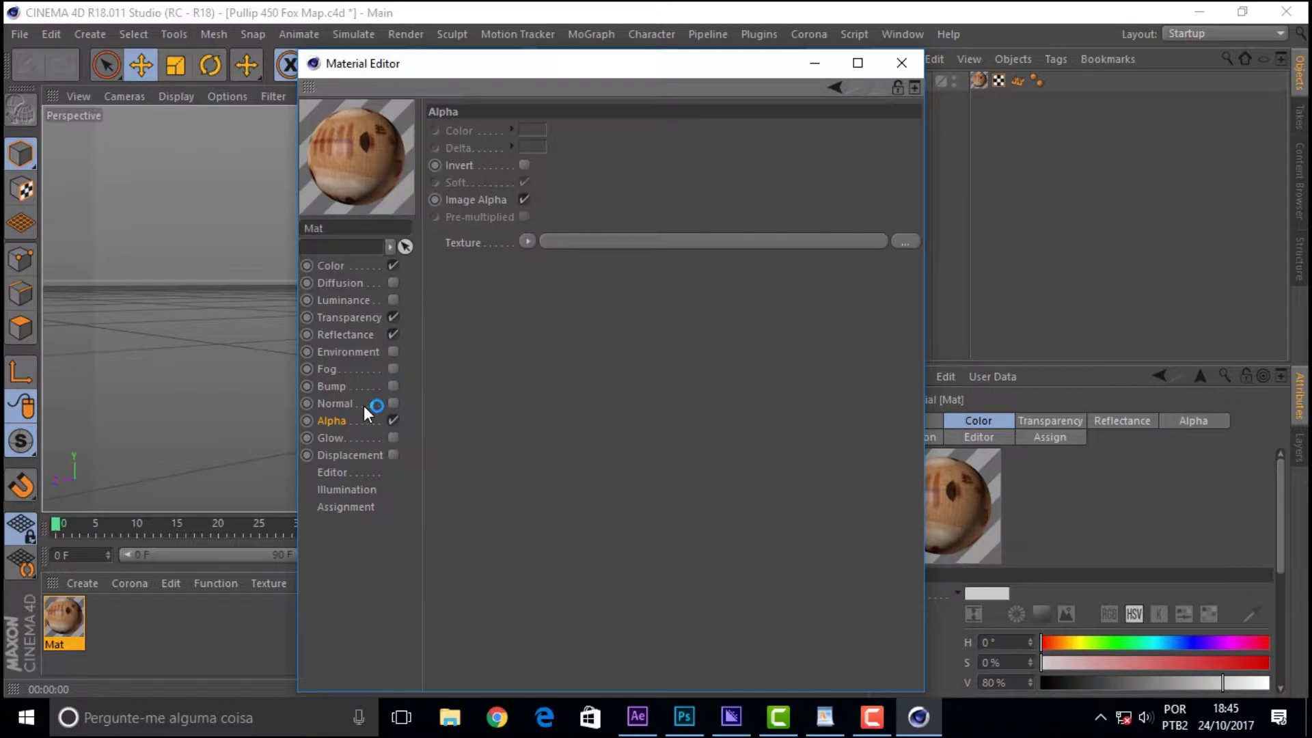
click(333, 386)
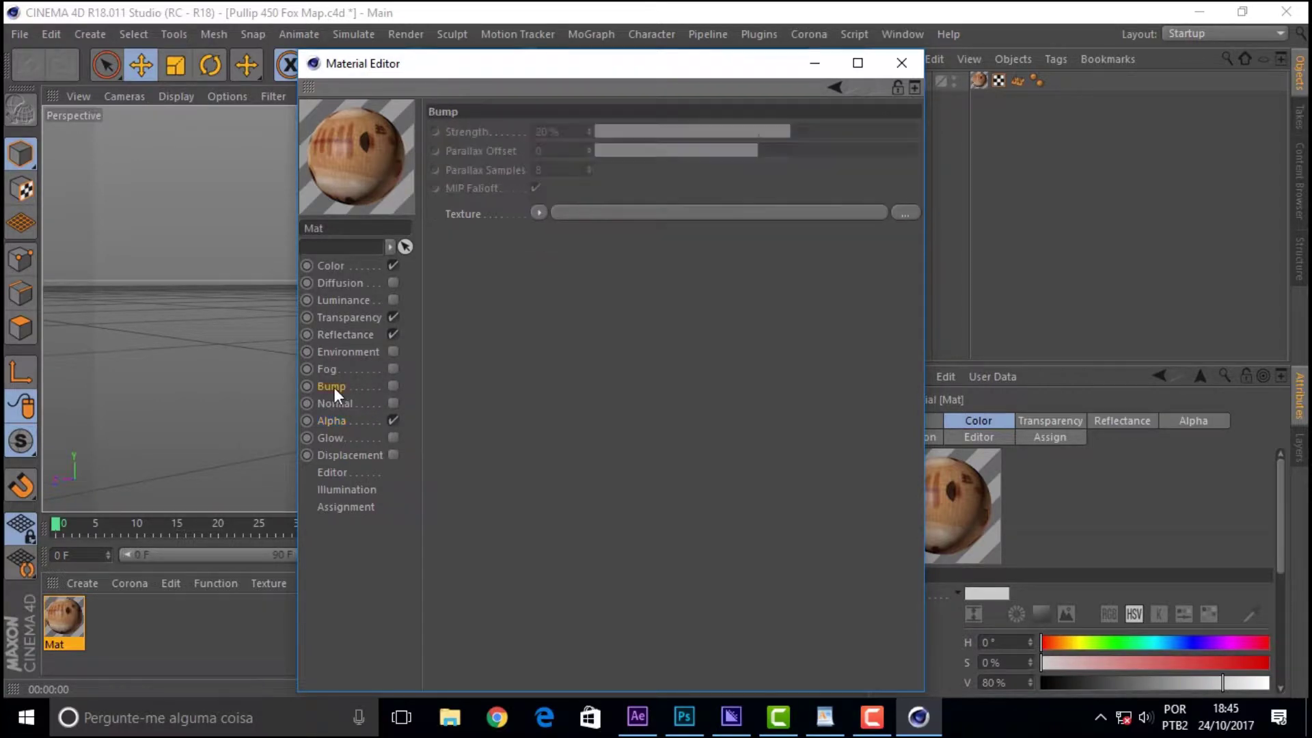
Step: Bring up File Explorer showing This PC's drives, alongside the orbited Gamer scene
click(449, 717)
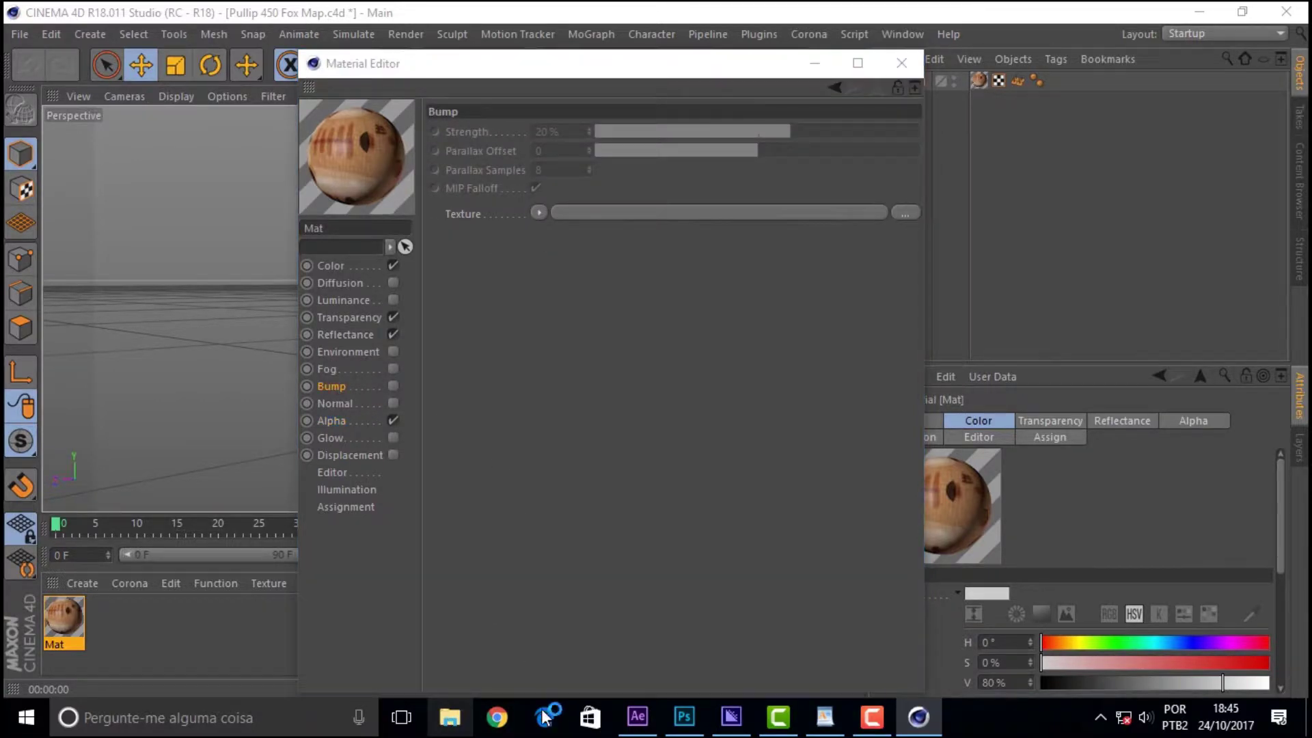
scroll(964, 422, down, 2)
scroll(957, 427, down, 5)
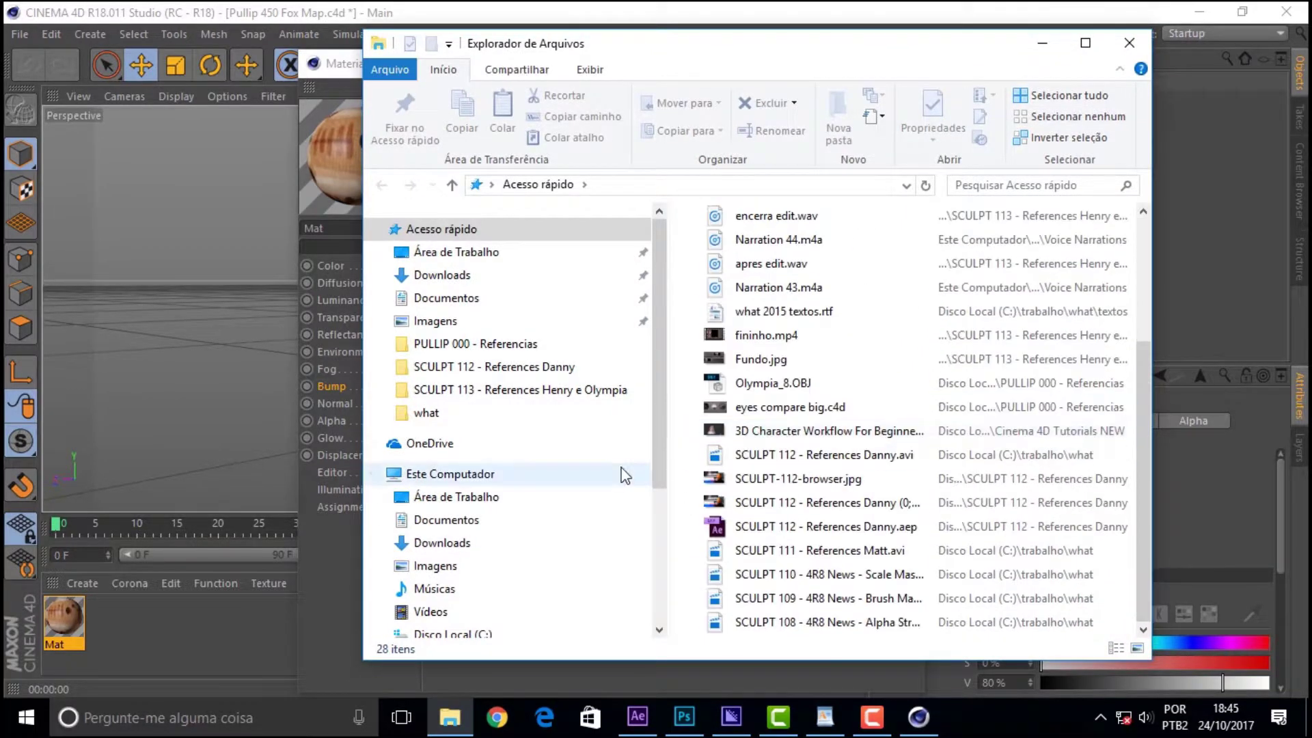
click(478, 474)
scroll(861, 471, down, 3)
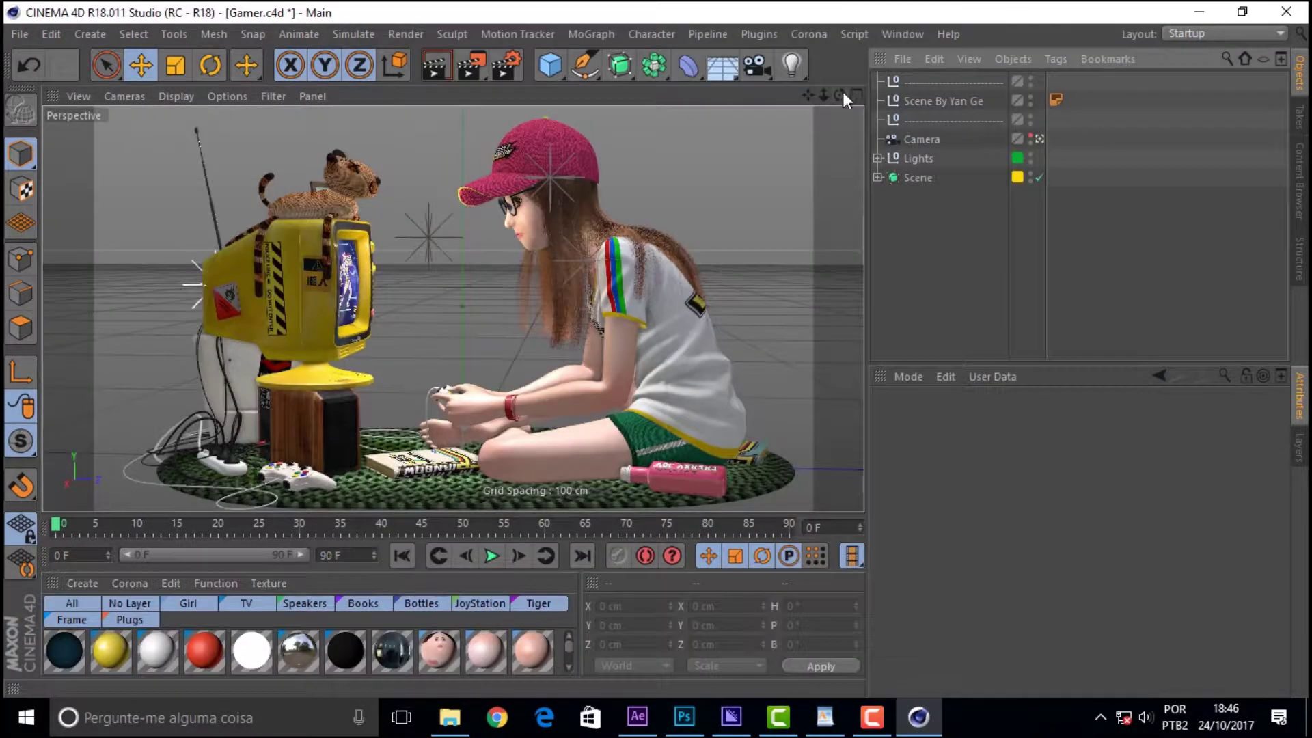
drag(840, 95, 840, 95)
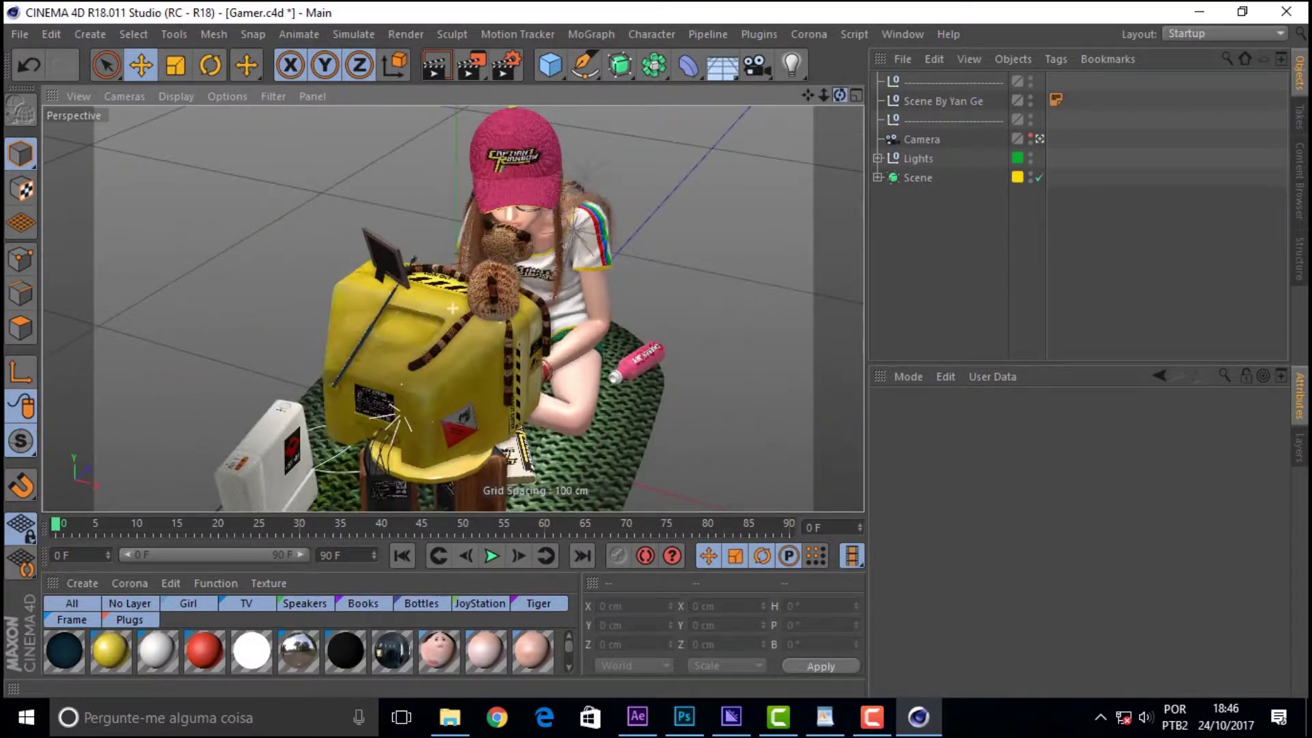
drag(840, 95, 840, 95)
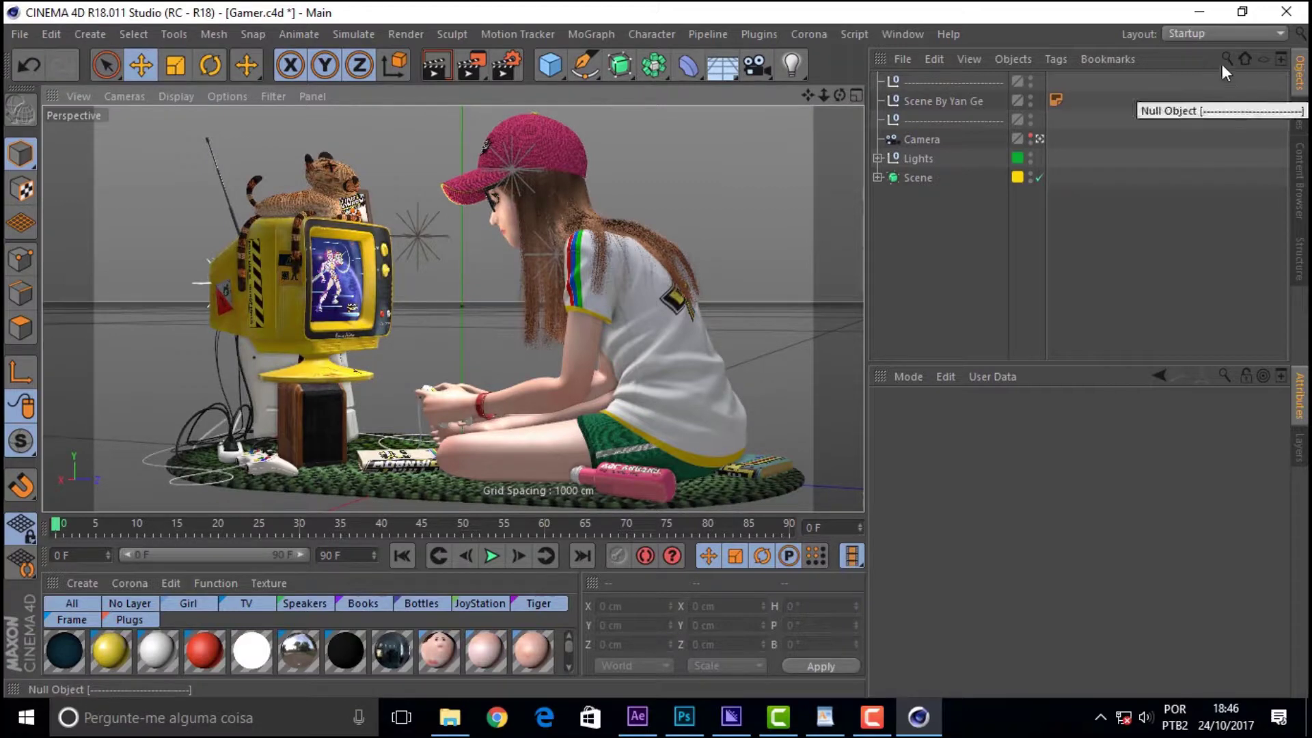
click(450, 718)
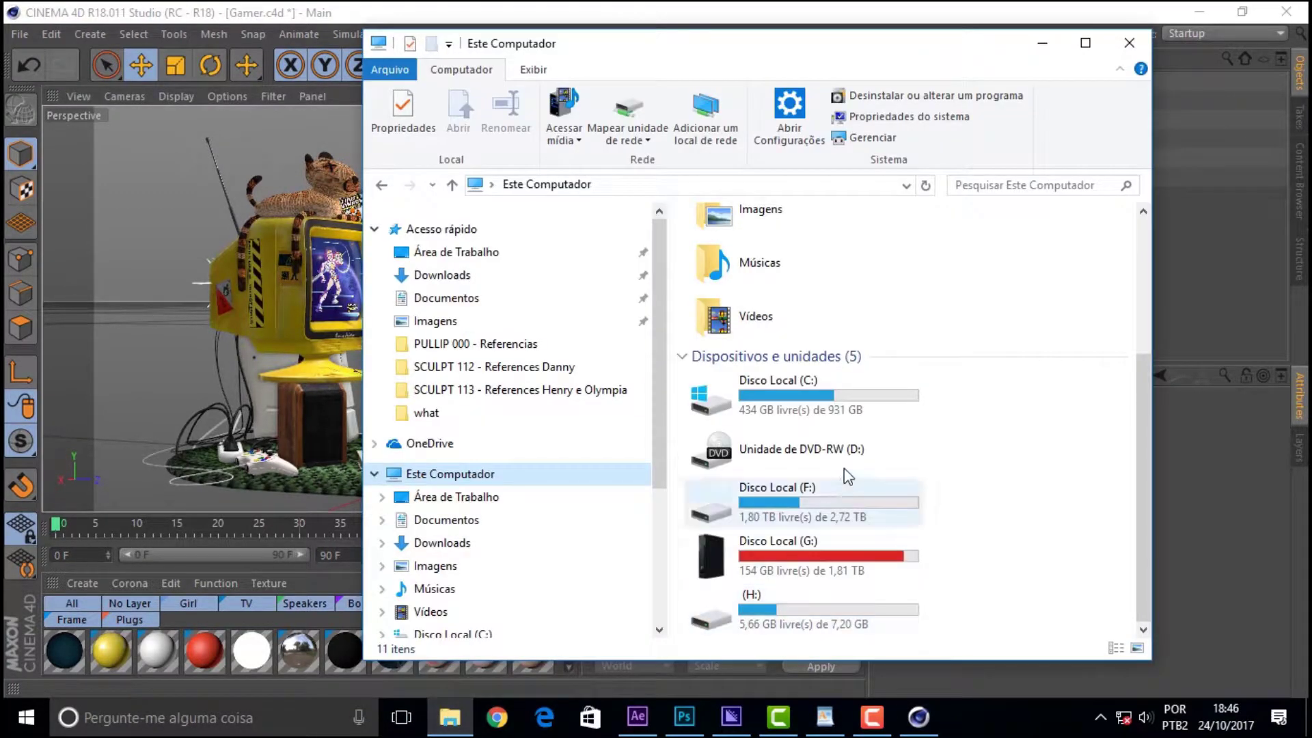
Step: Browse C: > trabalho > what > PULLIP 000 - Referencias into the tex folder
double_click(780, 396)
double_click(729, 303)
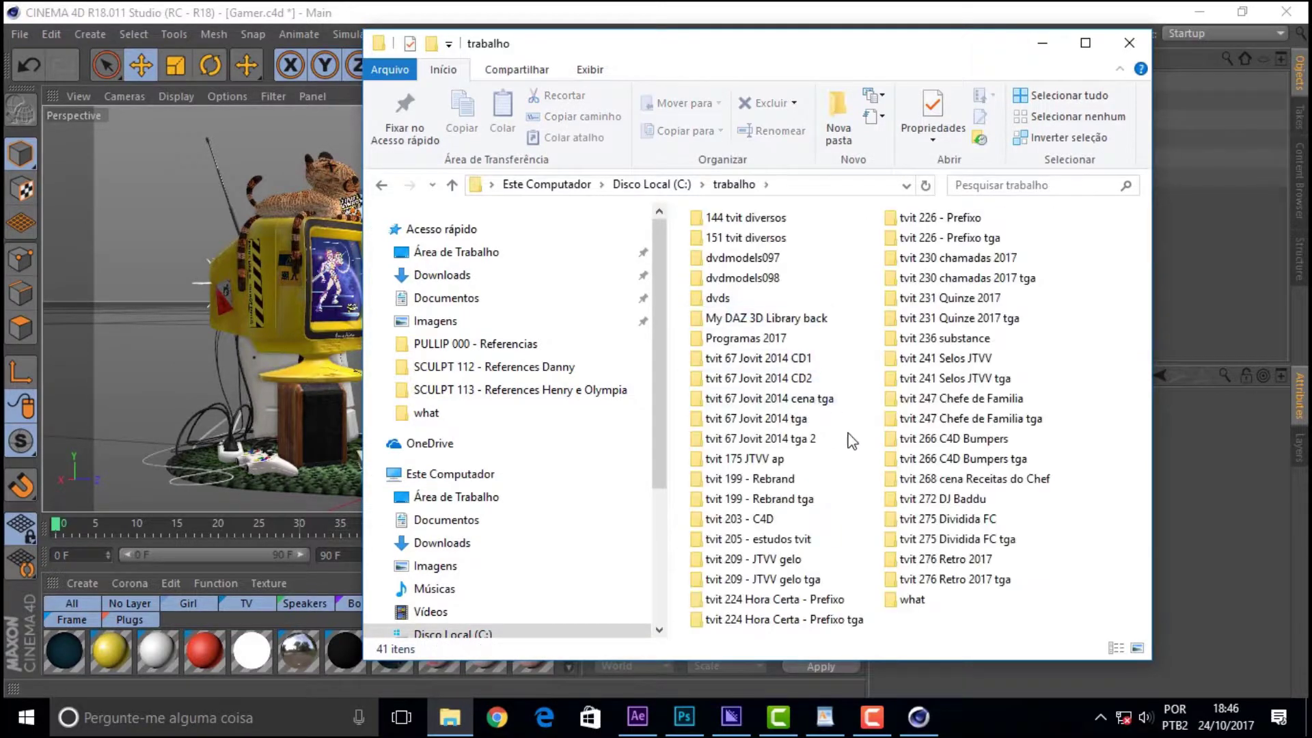
click(913, 601)
double_click(913, 602)
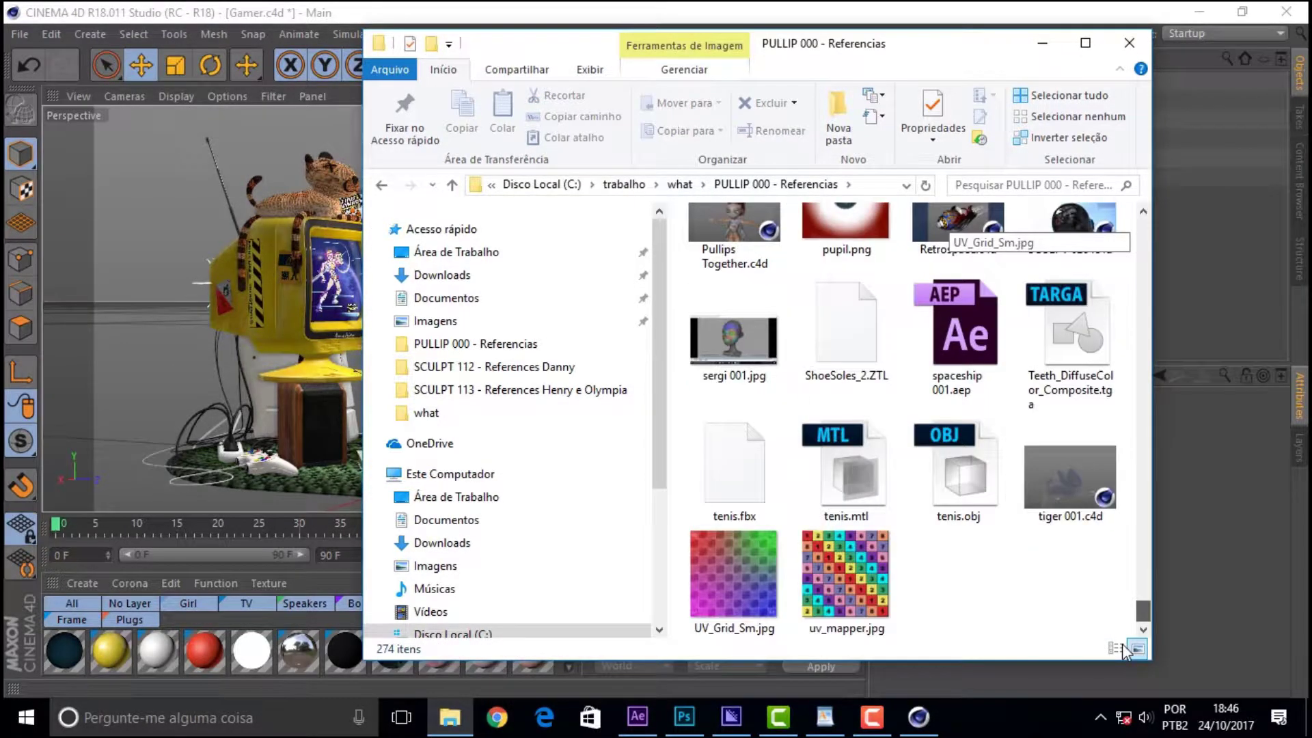
scroll(1121, 565, up, 10)
scroll(1121, 565, down, 3)
scroll(1117, 559, down, 5)
scroll(1114, 581, down, 5)
scroll(1110, 602, down, 5)
scroll(1110, 615, up, 5)
scroll(1103, 553, up, 5)
scroll(1090, 417, up, 5)
scroll(1081, 301, up, 5)
scroll(1081, 281, up, 5)
scroll(1081, 259, down, 2)
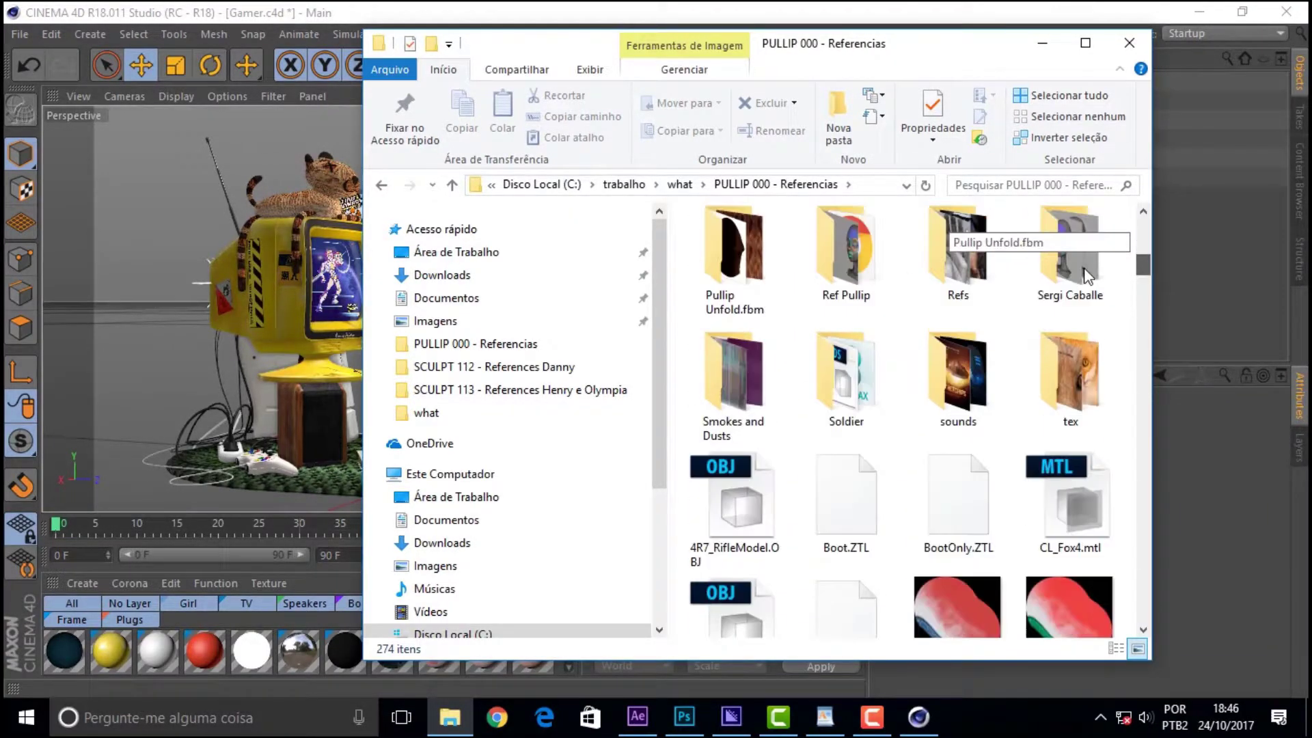
double_click(1039, 369)
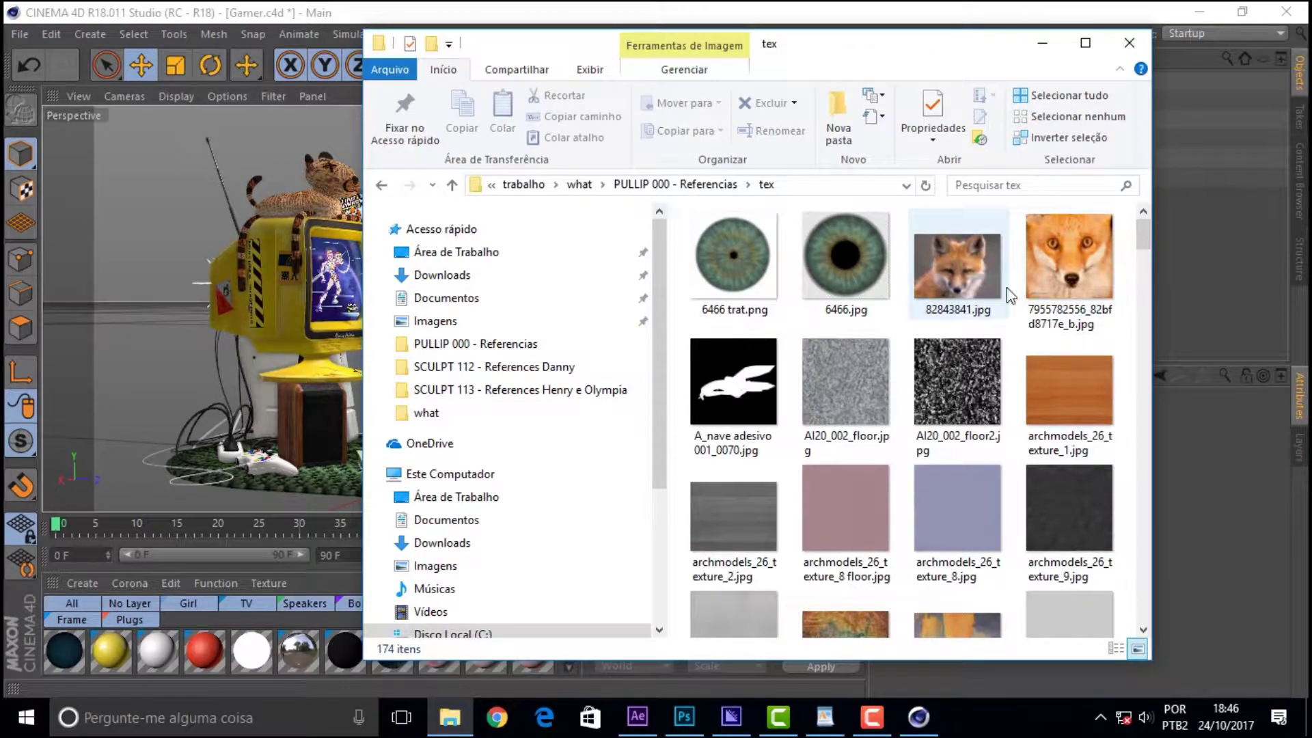
Step: View Tiger_Body_Color_1.tif in the image viewer, close it, and return to Cinema 4D
drag(1142, 232, 1138, 644)
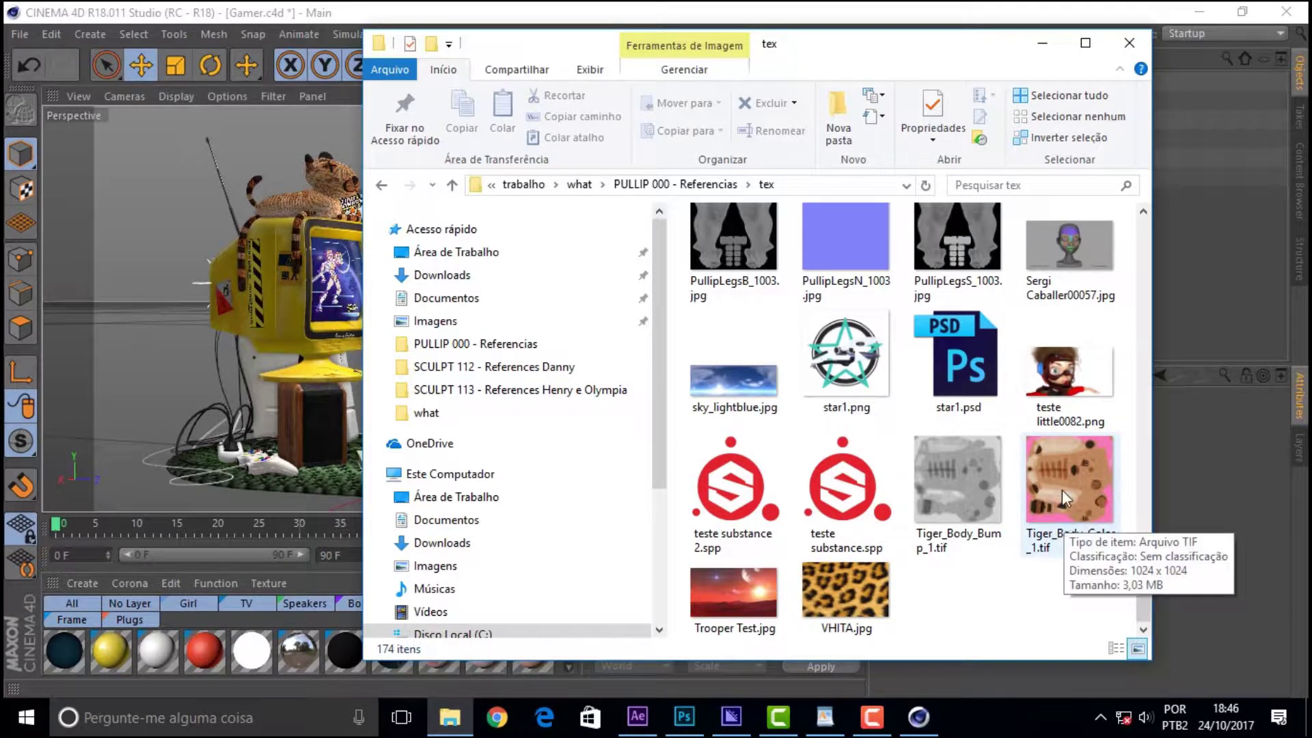
double_click(1064, 516)
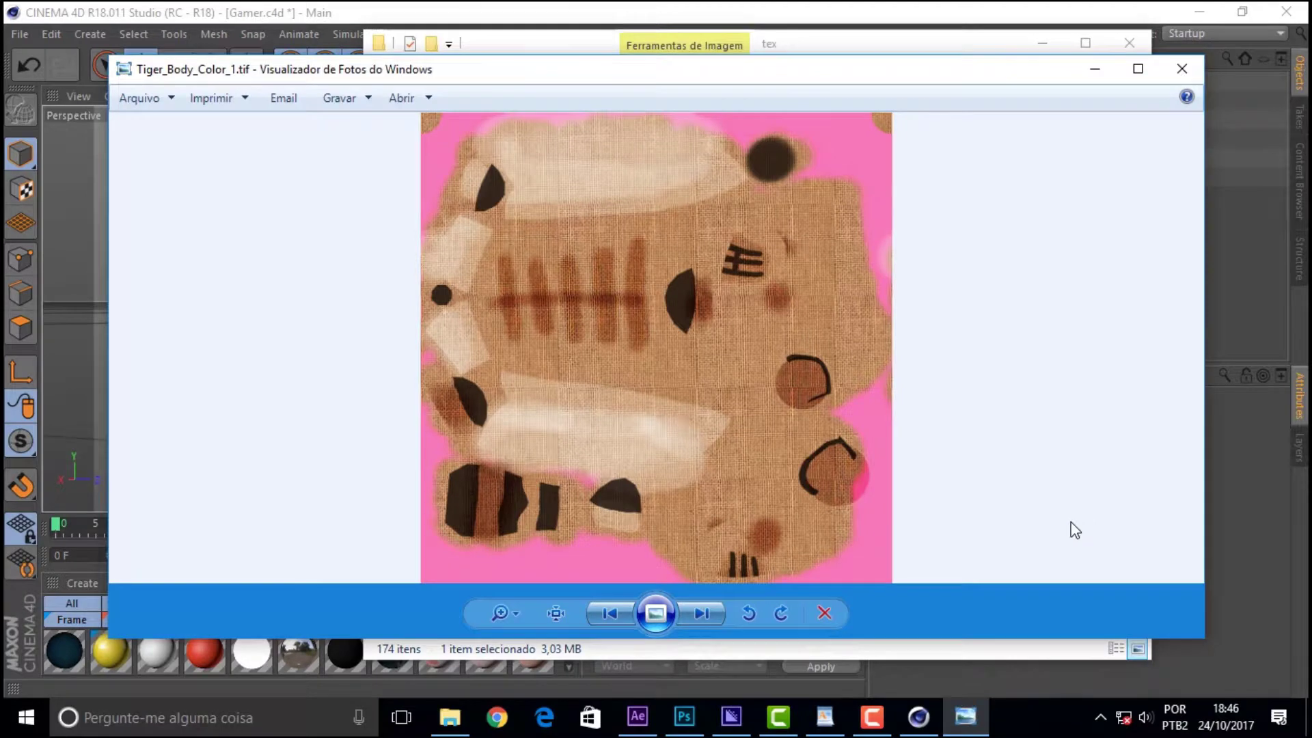
scroll(1073, 526, up, 1)
scroll(1010, 523, down, 1)
scroll(1010, 523, up, 1)
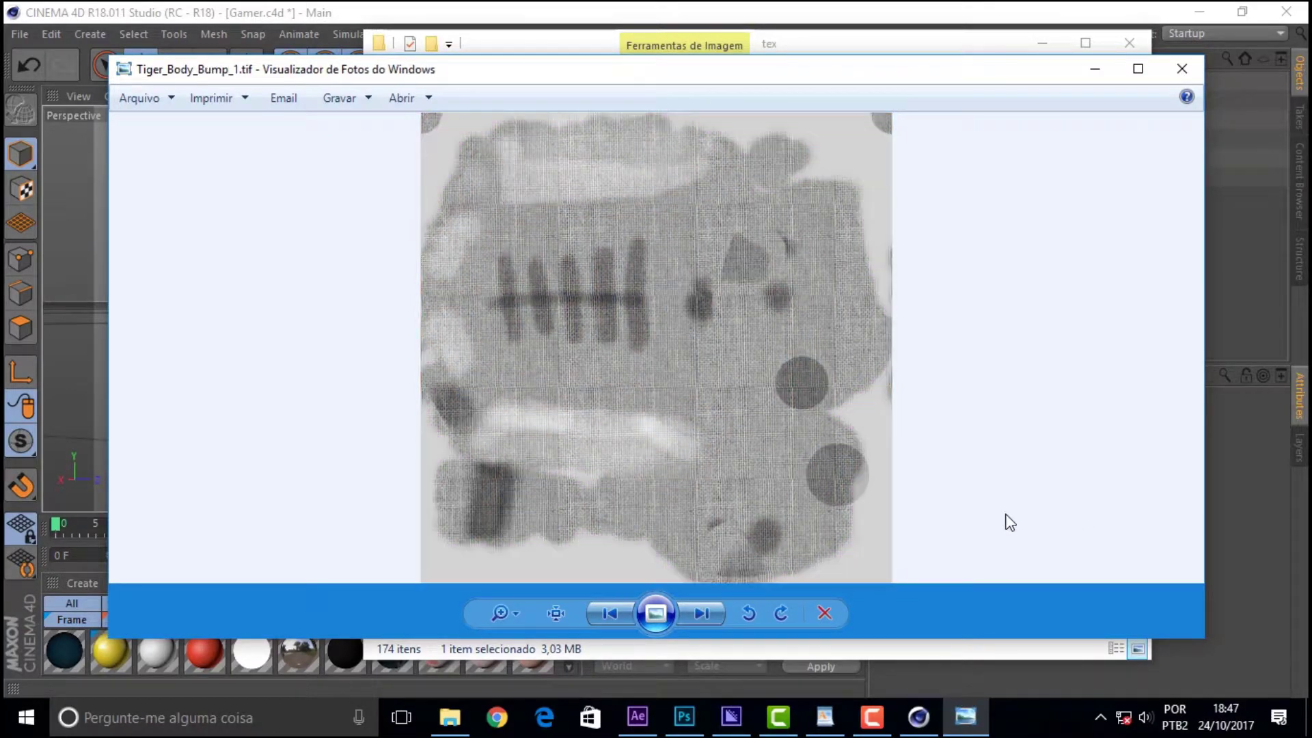
scroll(1010, 523, down, 1)
click(1179, 67)
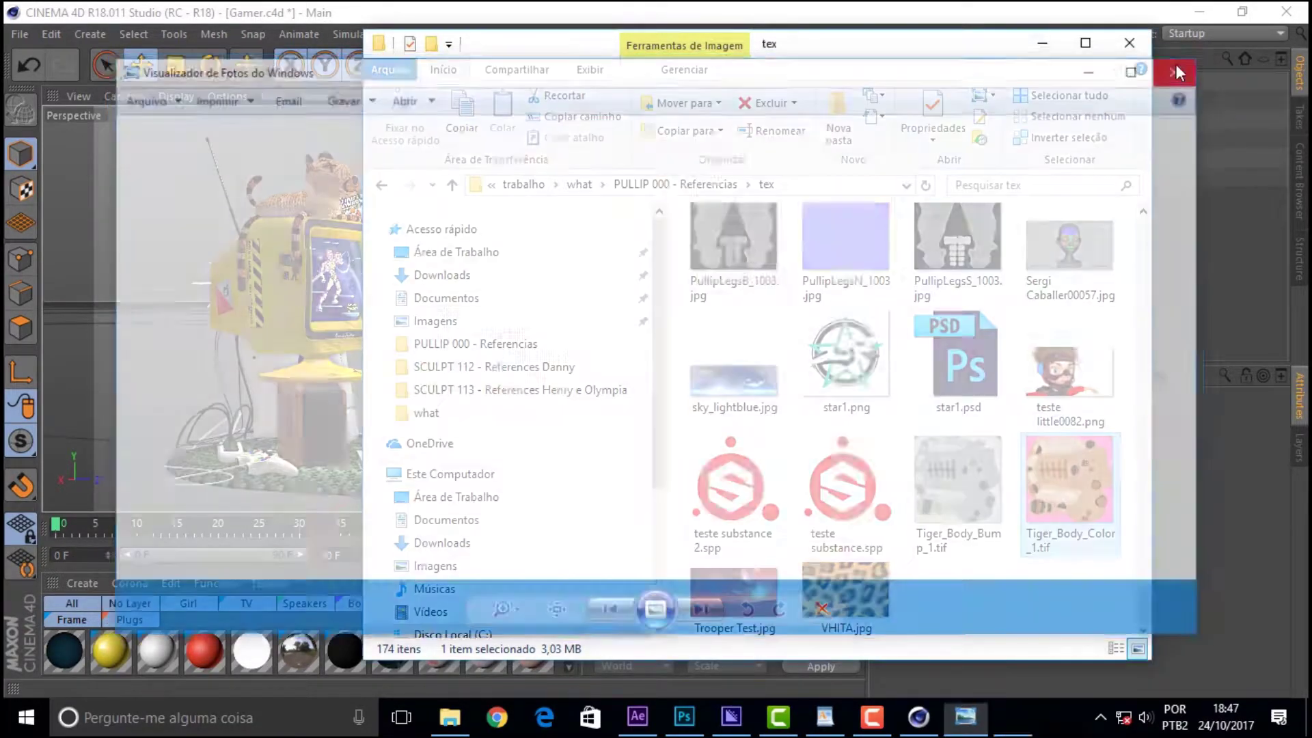
click(1158, 154)
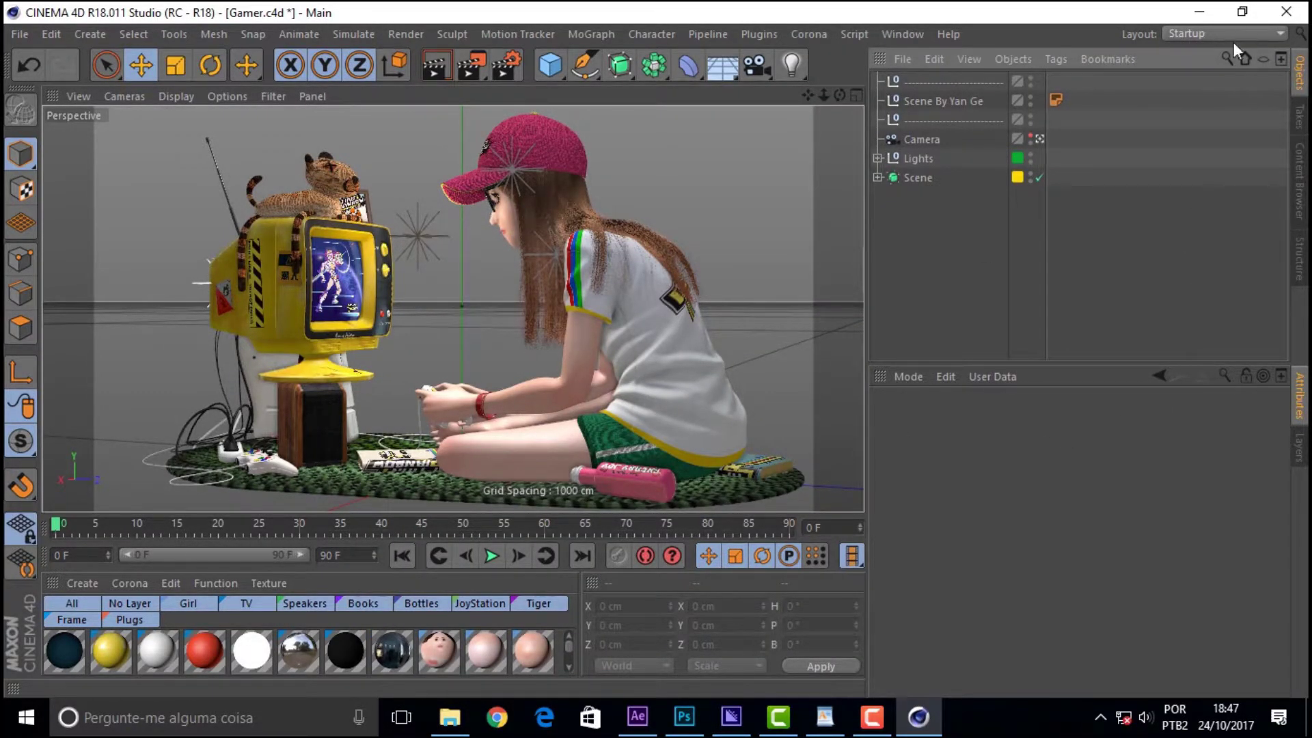
Step: Switch to the Pullip 450 Fox Map.c4d scene and orbit to the fox's front
click(901, 33)
mouse_move(965, 483)
click(960, 505)
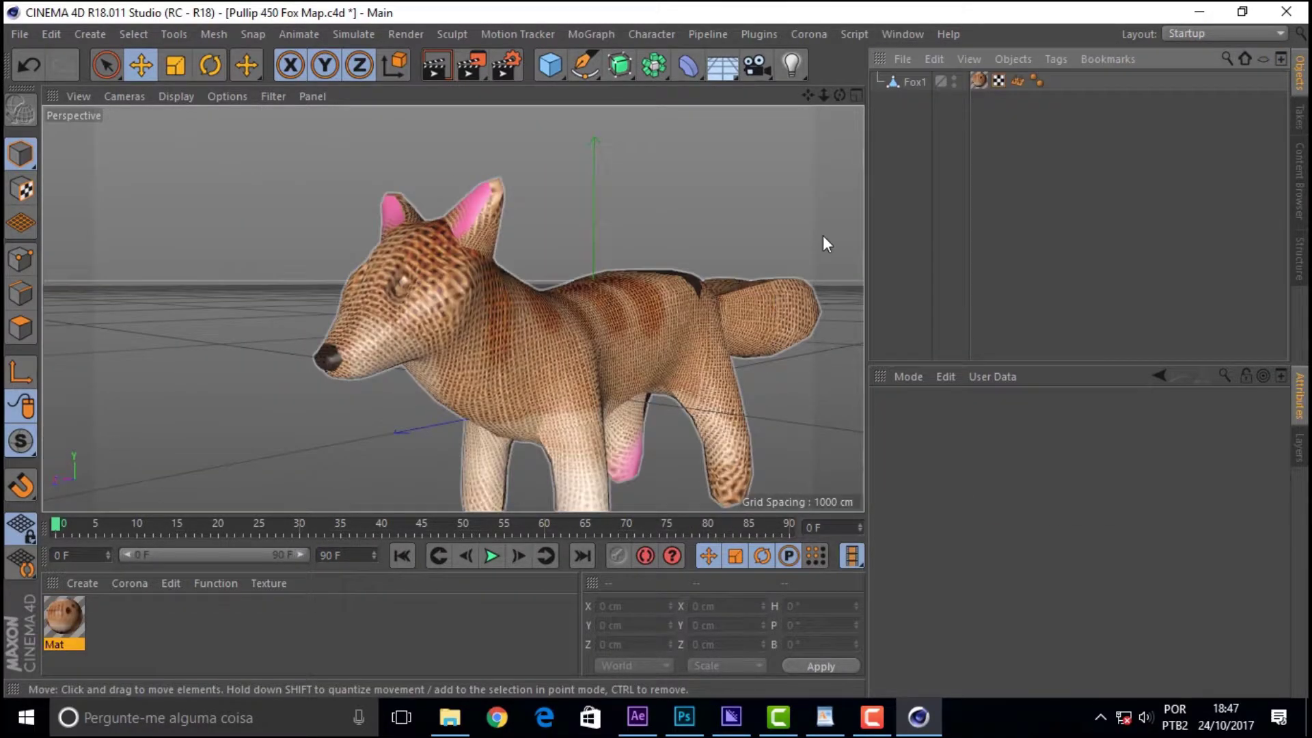
scroll(826, 243, up, 3)
alt+drag(826, 242, 453, 308)
Step: Select and deselect the fox while zooming and orbiting from side to front views
click(408, 403)
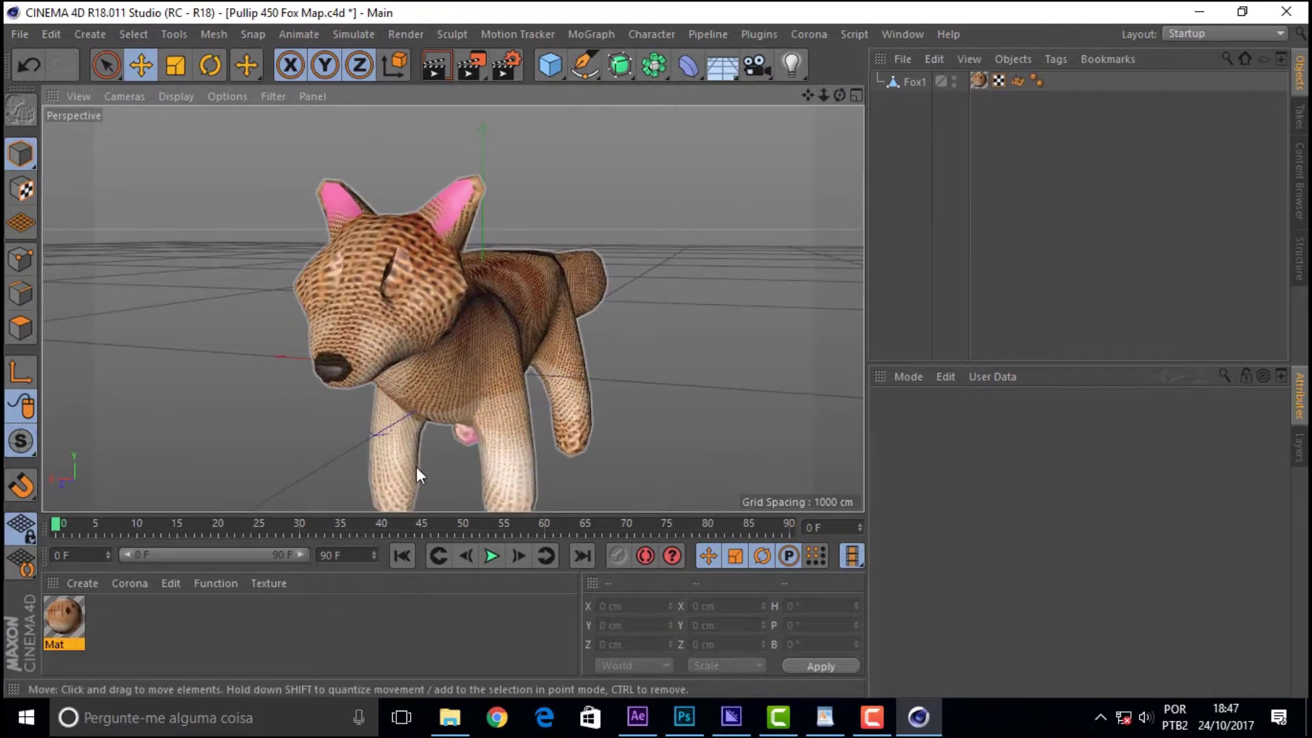
drag(824, 95, 808, 95)
alt+drag(667, 228, 313, 430)
click(314, 431)
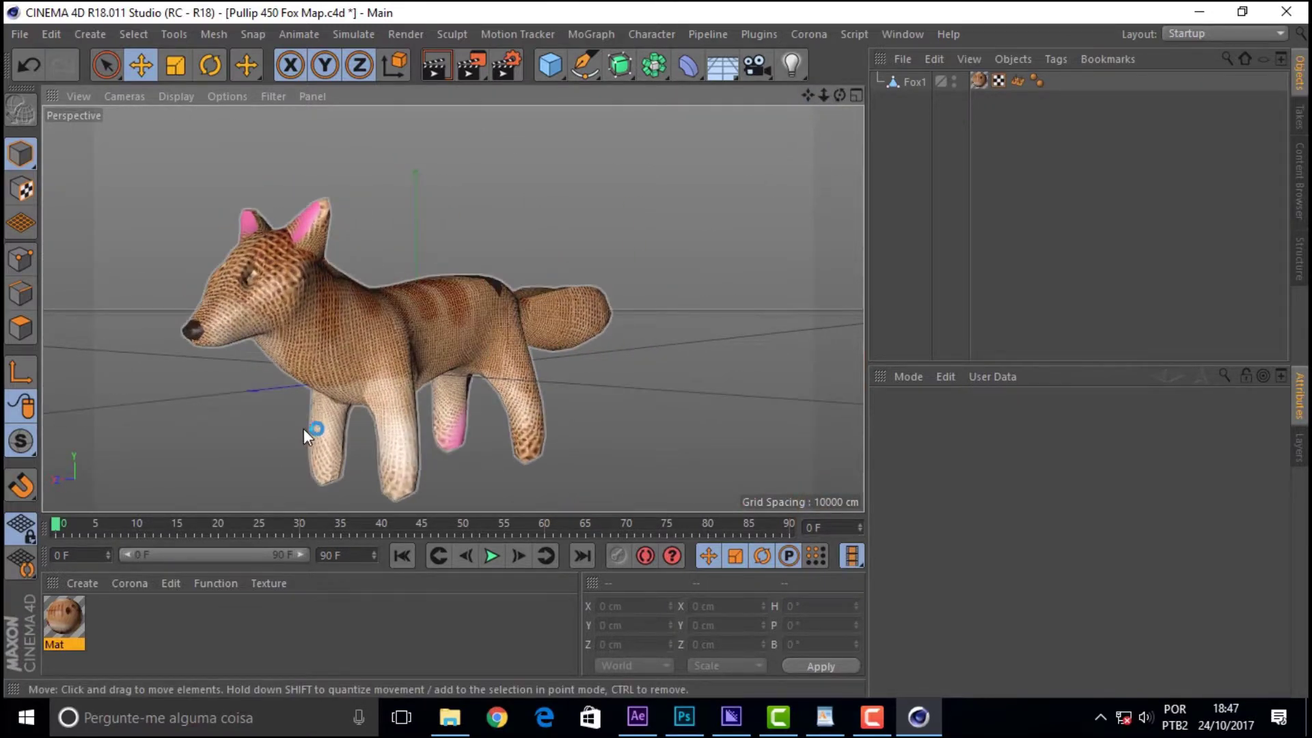
click(471, 478)
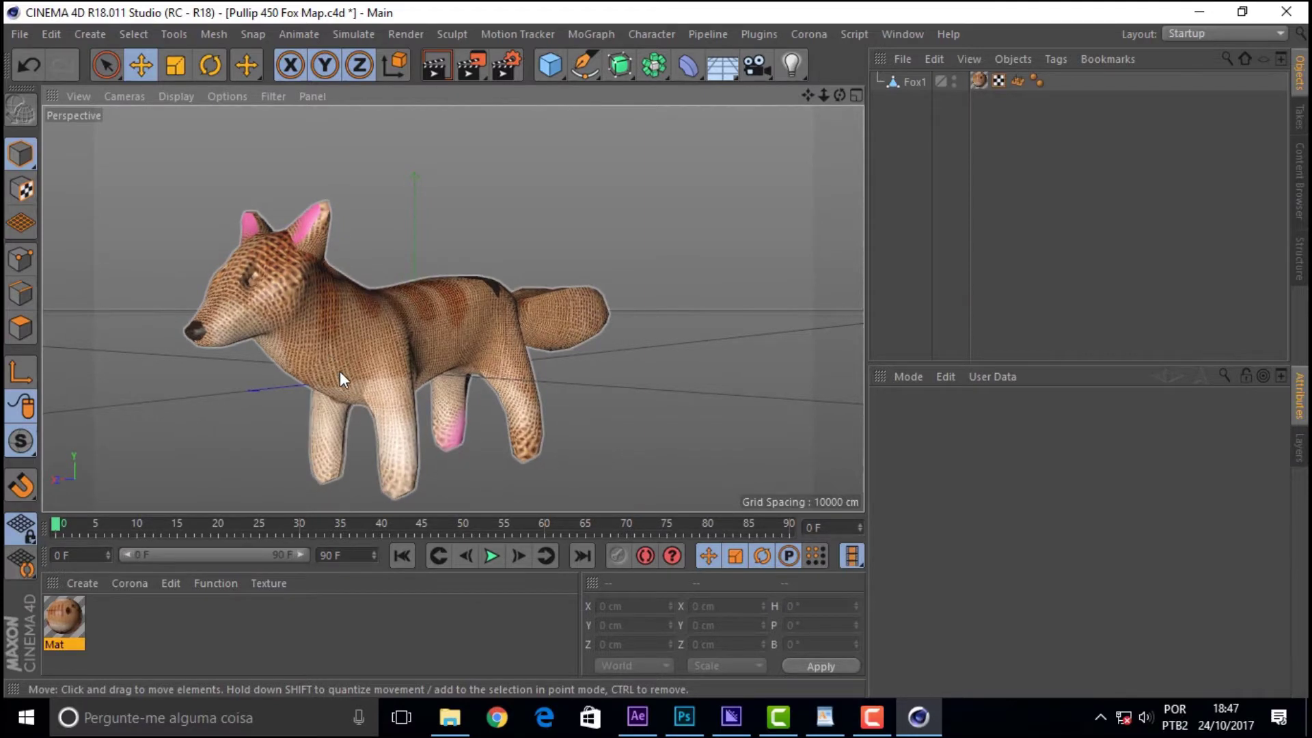
scroll(339, 371, up, 3)
drag(840, 95, 695, 233)
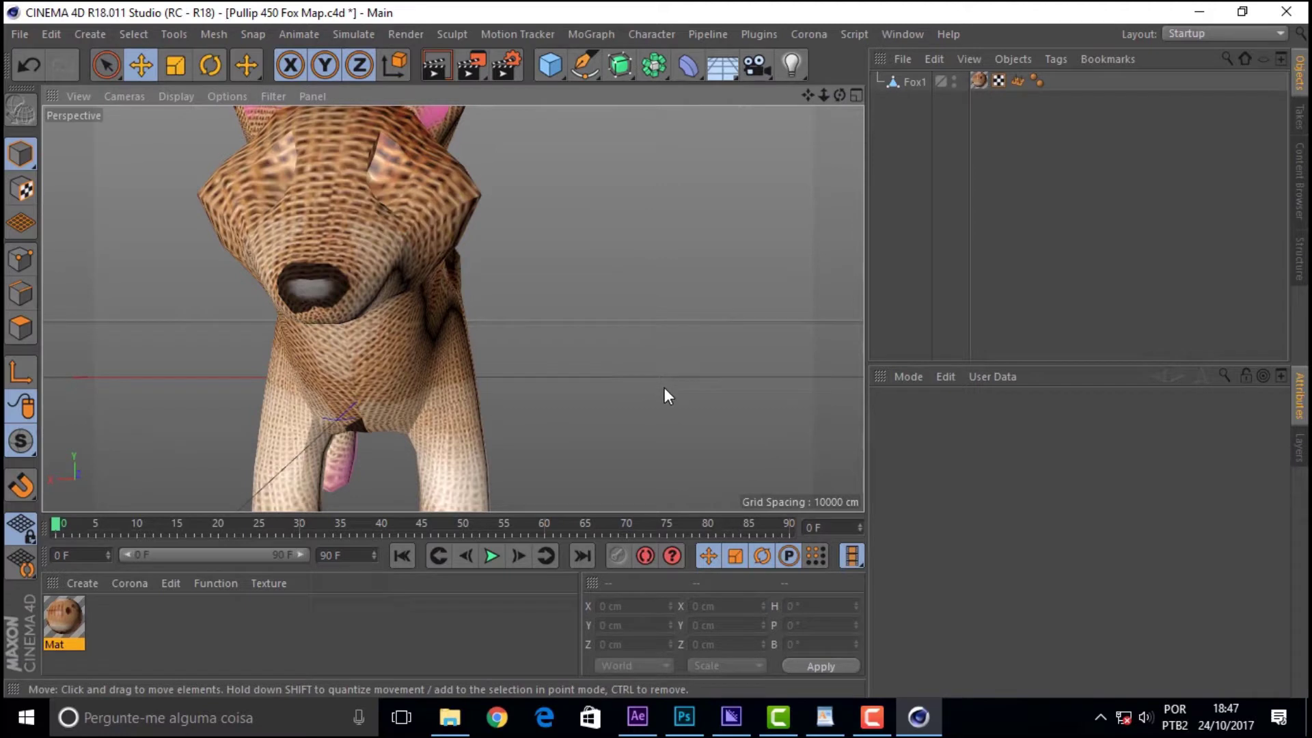